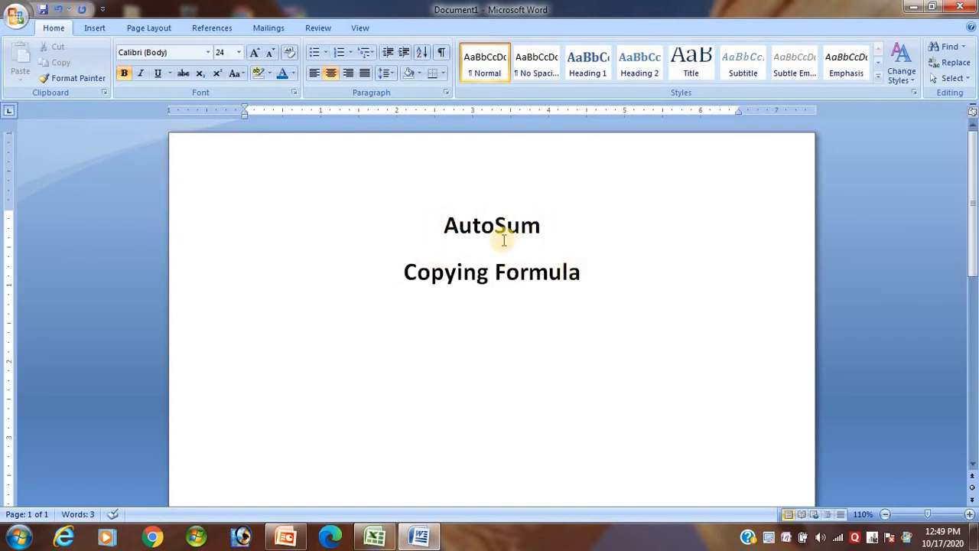
# Switch to Excel and create a new blank workbook
pyautogui.moveTo(443, 223); pyautogui.dragTo(567, 233)
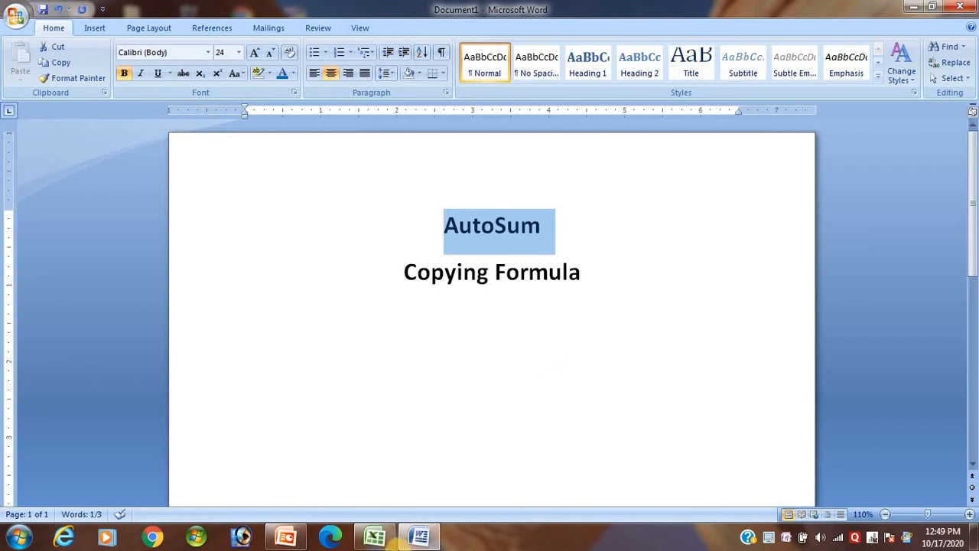
pyautogui.click(388, 541)
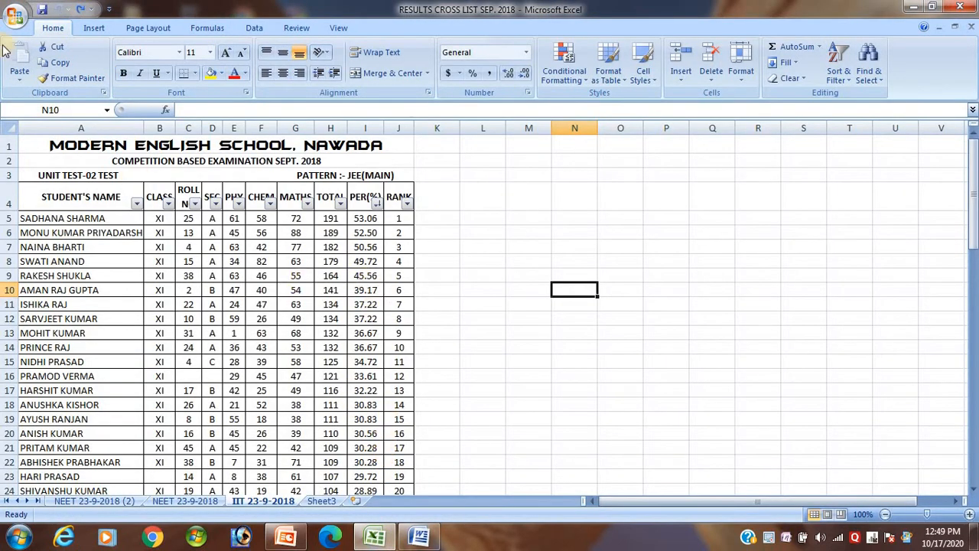
pyautogui.click(14, 15)
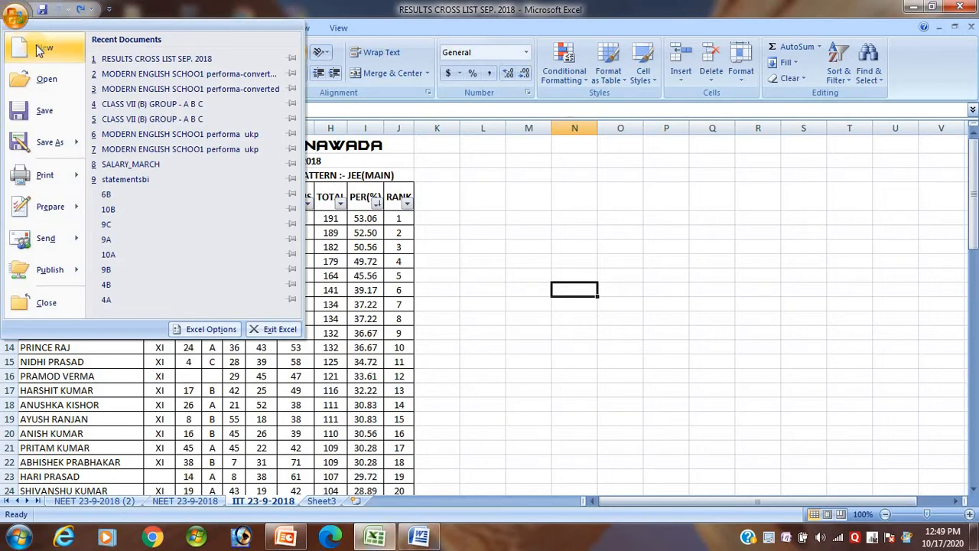
pyautogui.press('Escape')
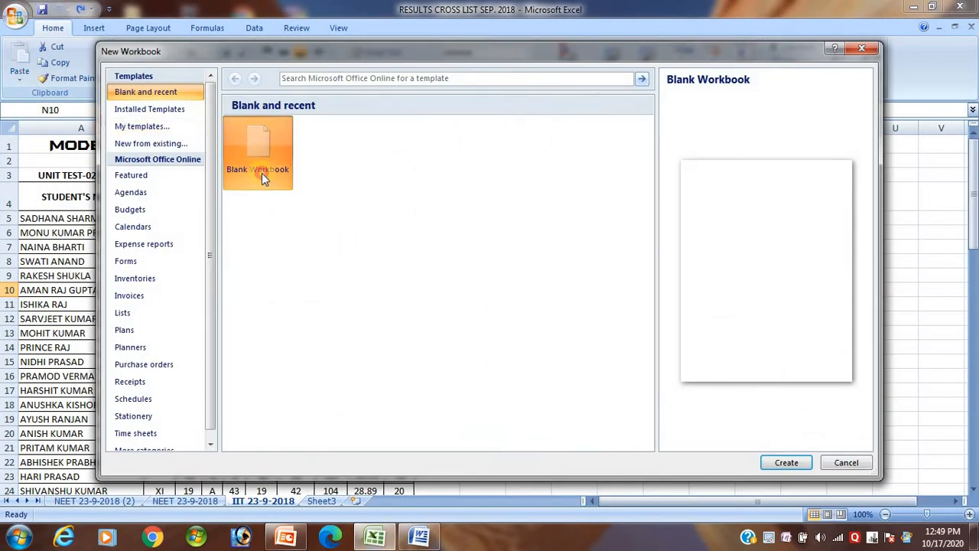
pyautogui.click(790, 462)
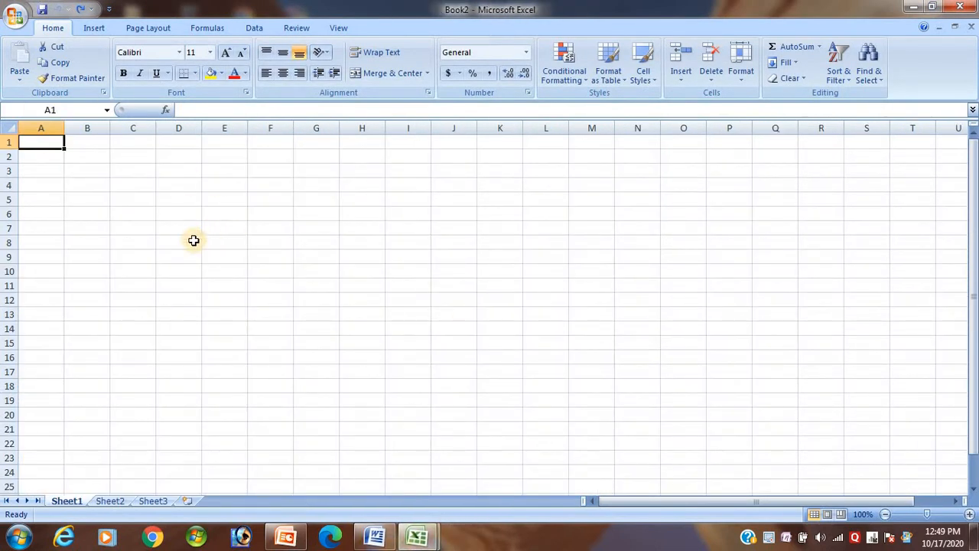
# Enter the column headings MATHS, SCI, IT and TOTAL in cells D7 to G7
pyautogui.click(183, 227)
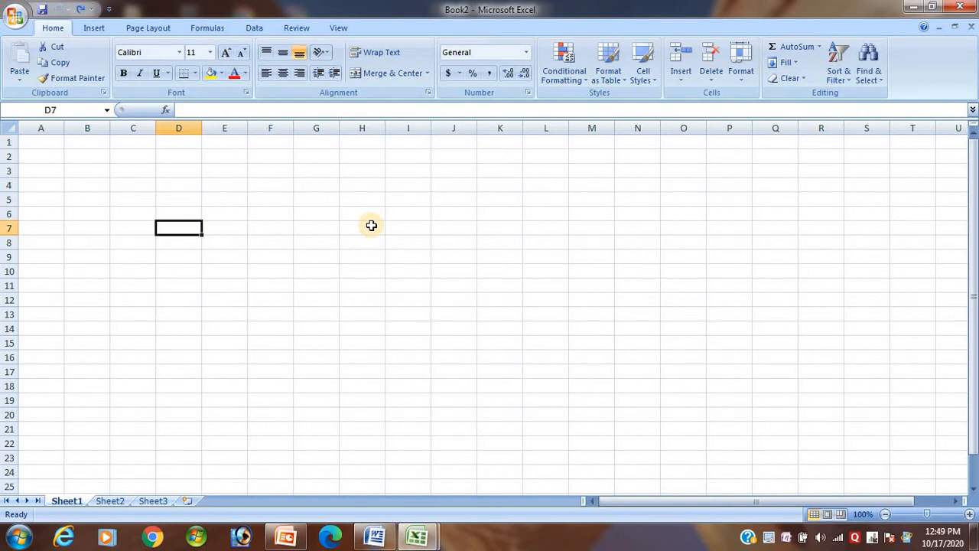
pyautogui.write('MATHS')
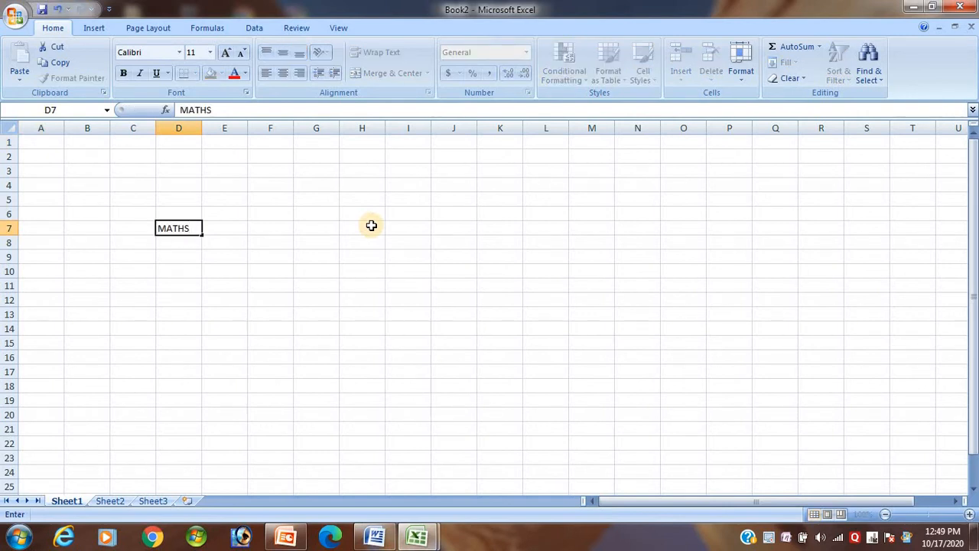
pyautogui.press('Tab')
pyautogui.write('S')
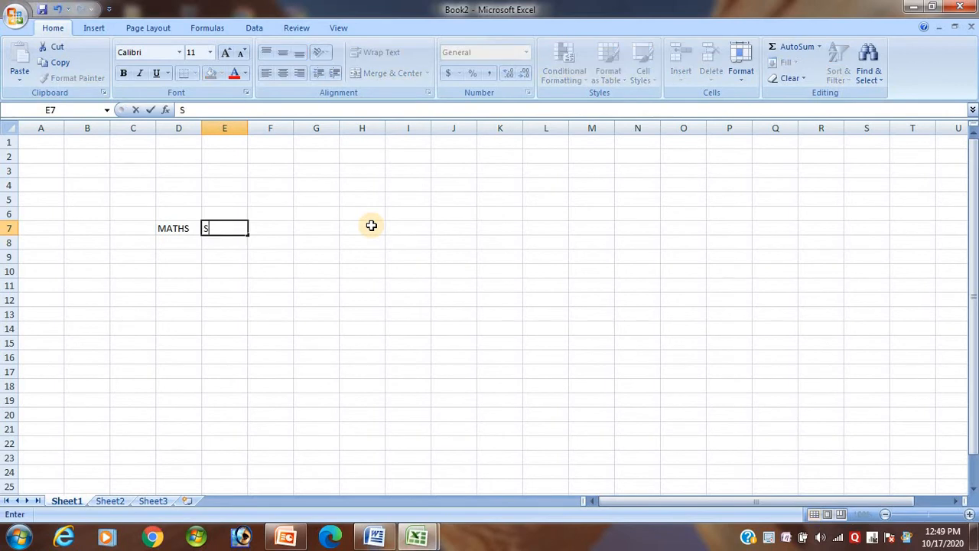
pyautogui.press('Tab')
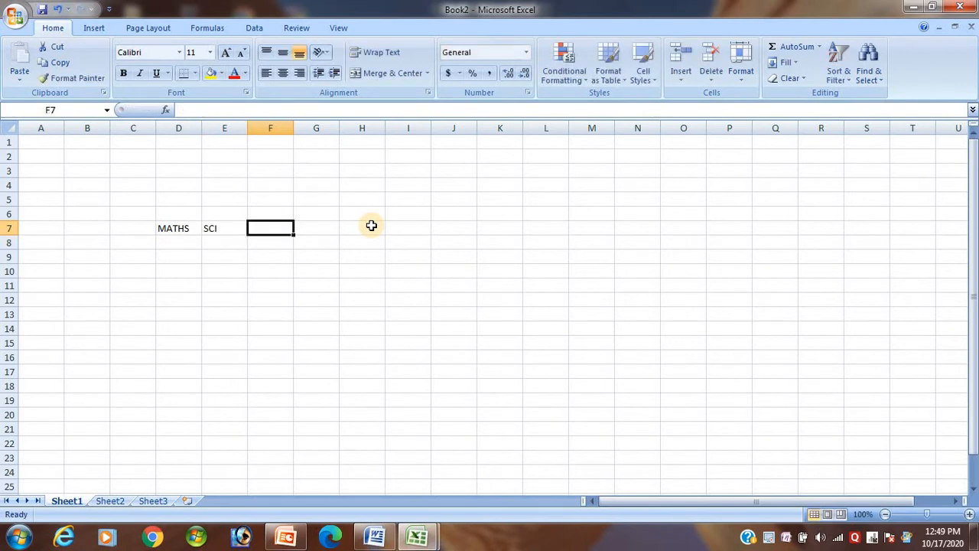
pyautogui.write('IT')
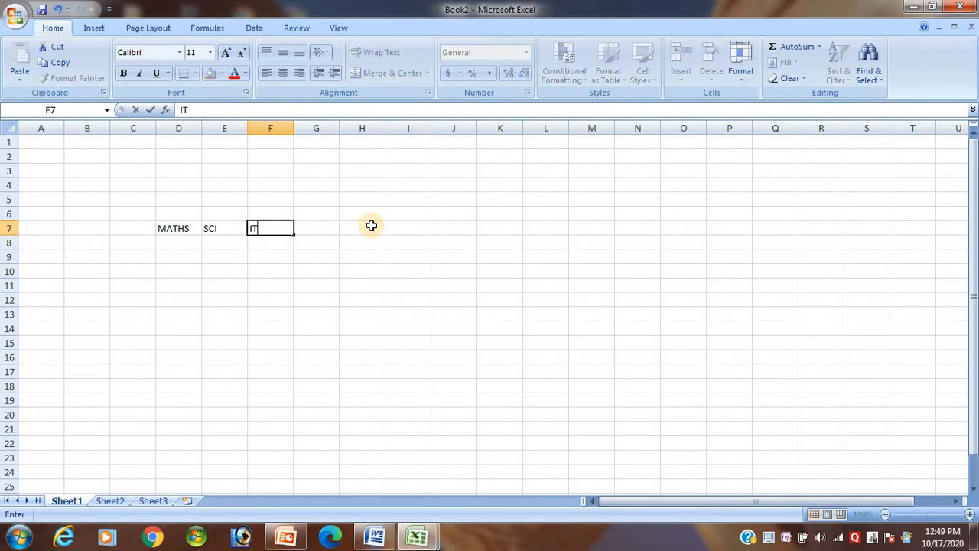
pyautogui.press('Tab')
pyautogui.write('T')
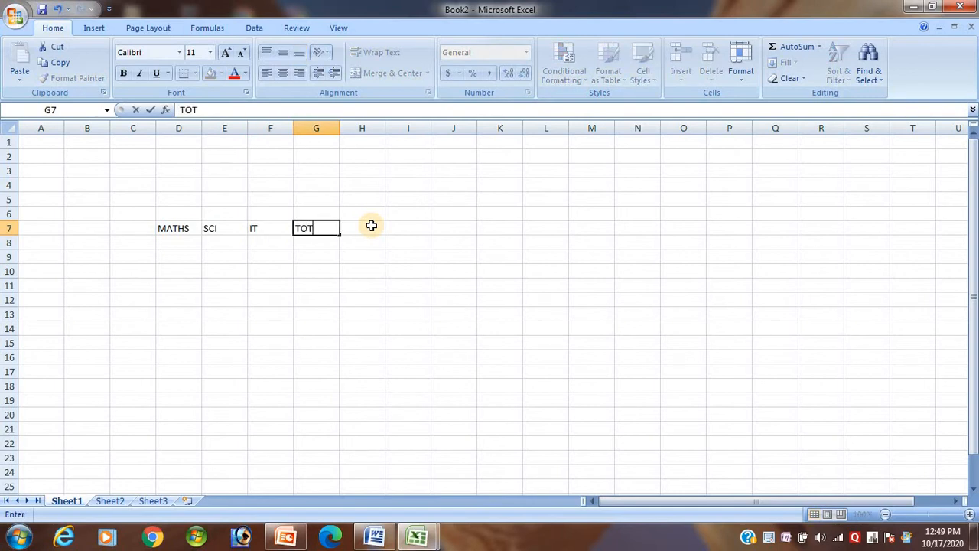
pyautogui.write('OTAL')
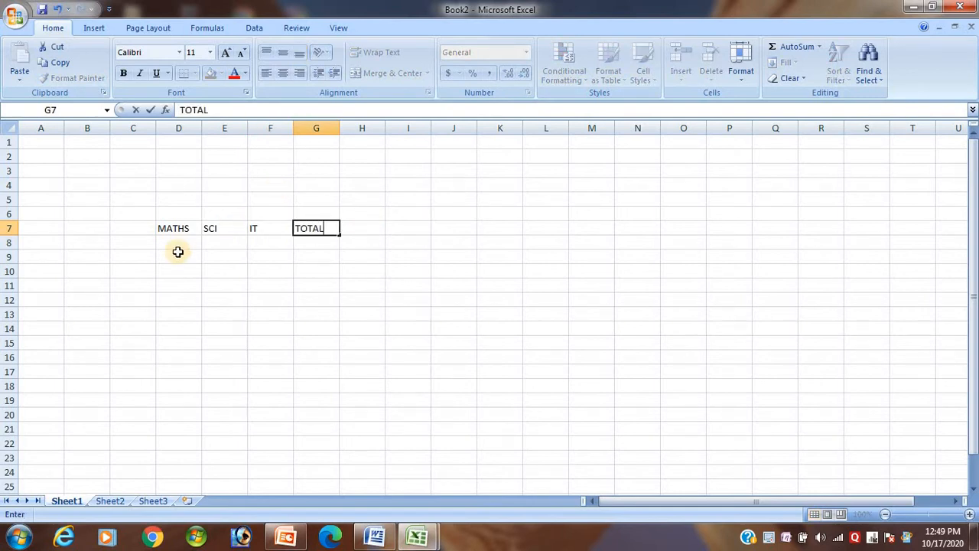
# Fill in the first row of marks with 50, 50 and 50 in cells D8 to F8
pyautogui.click(181, 245)
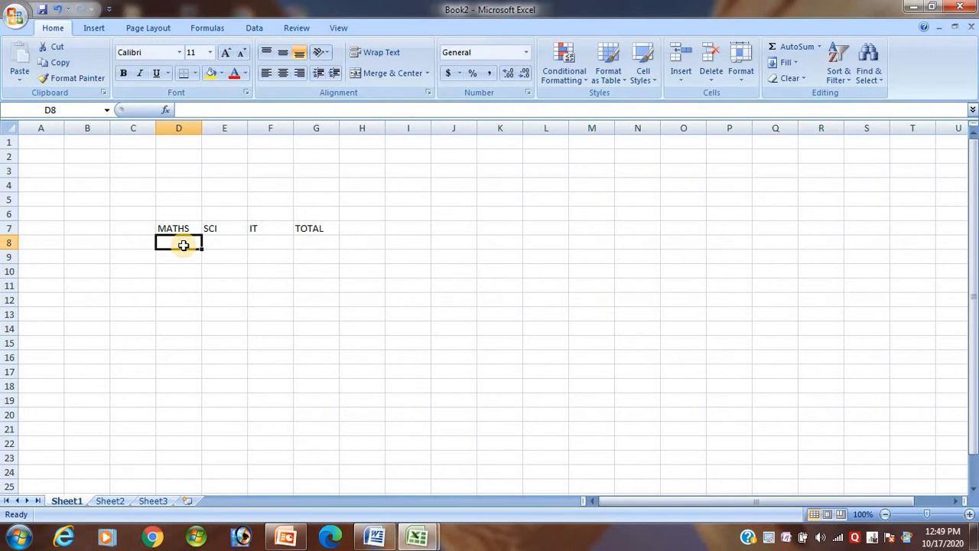
pyautogui.write('50')
pyautogui.press('Tab')
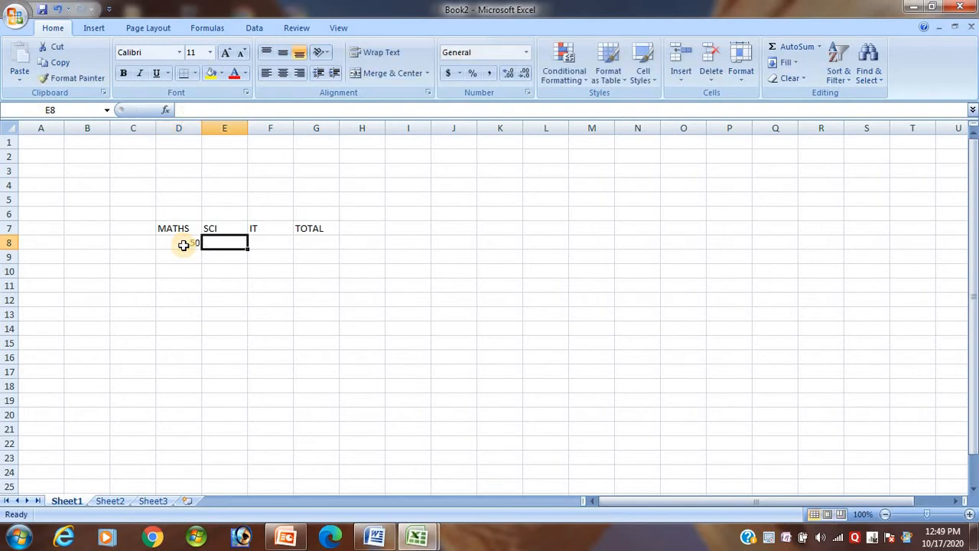
pyautogui.write('50')
pyautogui.press('Tab')
pyautogui.write('50')
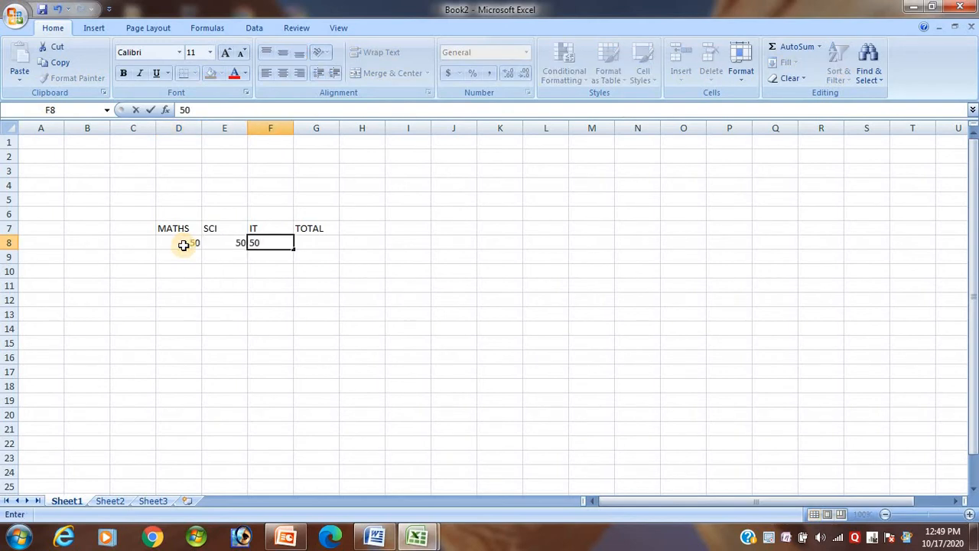
pyautogui.press('Down')
# Fill in the second row of marks with 45, 47 and 48 in cells D9 to F9
pyautogui.press('Left')
pyautogui.press('Left')
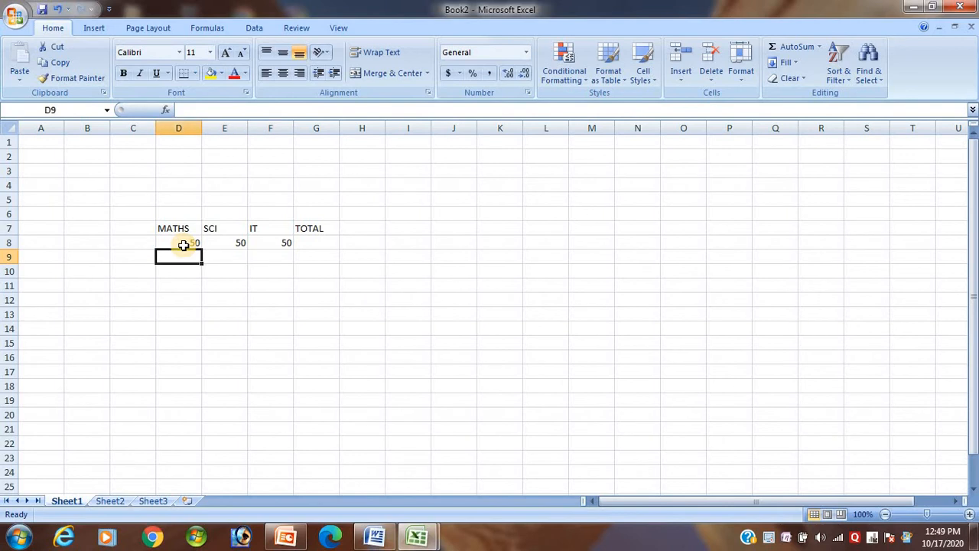
pyautogui.write('45')
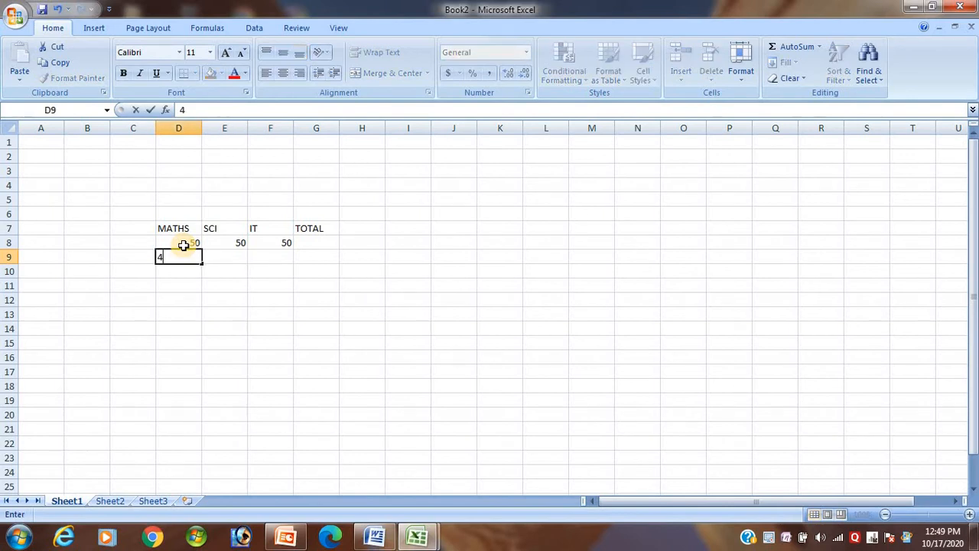
pyautogui.press('Tab')
pyautogui.write('47')
pyautogui.press('Tab')
pyautogui.write('48')
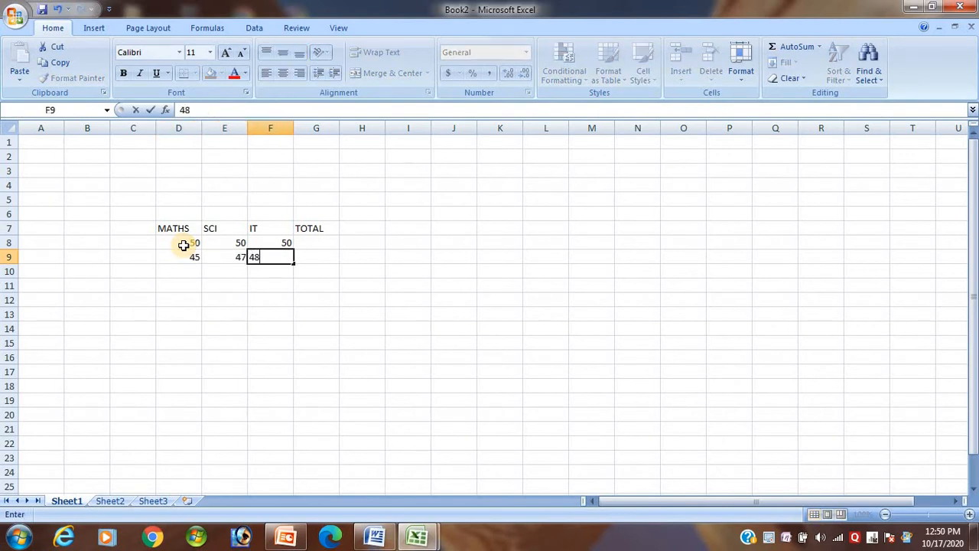
pyautogui.press('Return')
# Fill in the third row of marks with 35, 36 and 39 in cells D10 to F10
pyautogui.press('Left')
pyautogui.press('Left')
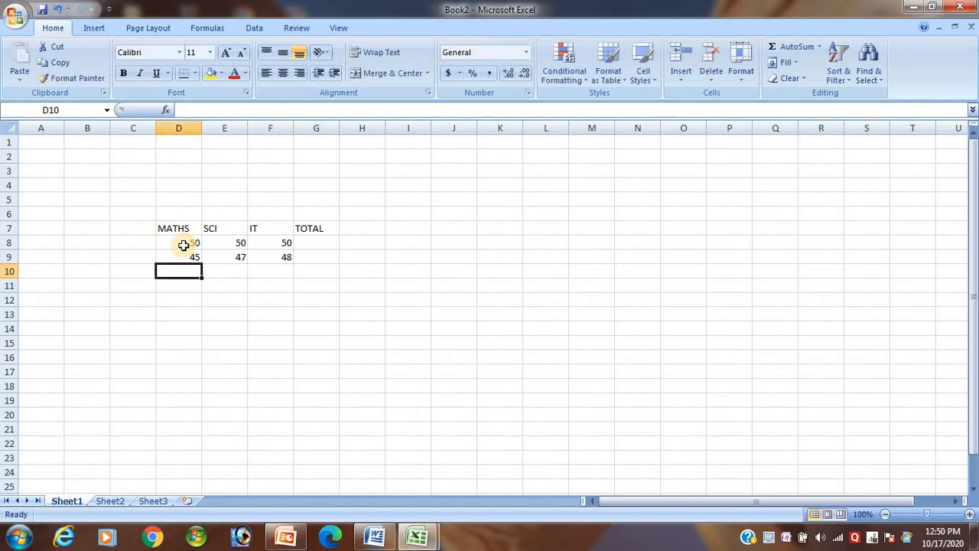
pyautogui.write('35')
pyautogui.press('Tab')
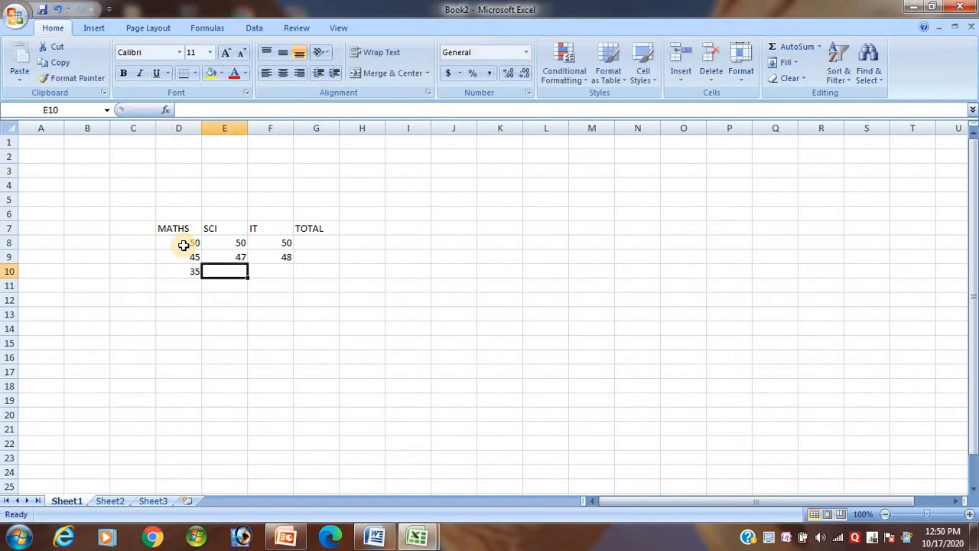
pyautogui.write('36')
pyautogui.press('Tab')
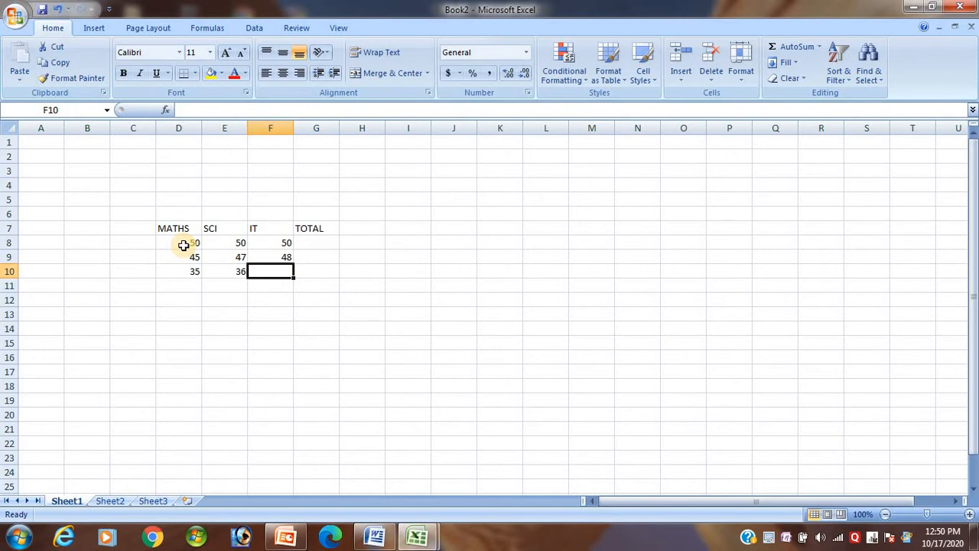
pyautogui.write('39')
pyautogui.press('Tab')
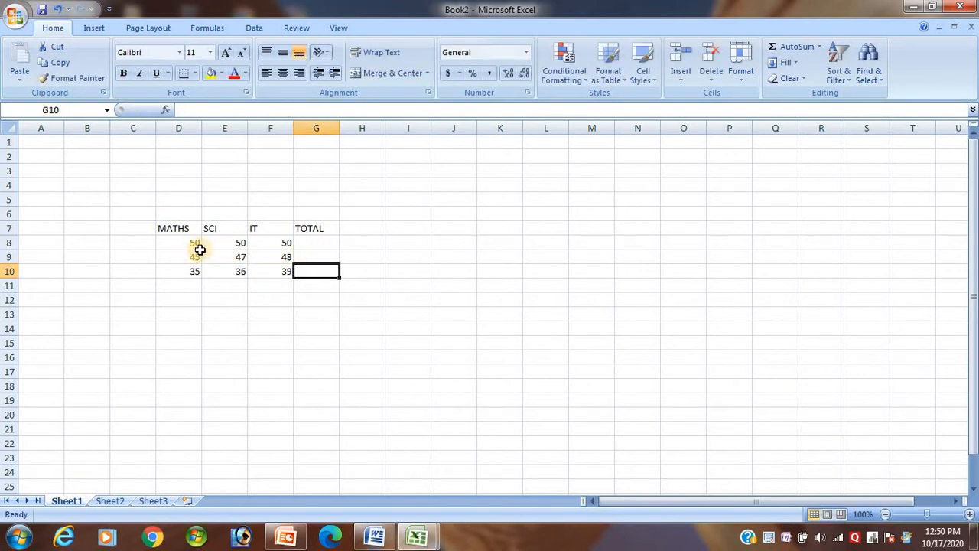
# Total the first two rows of marks in cells G8 and G9 with AutoSum
pyautogui.click(320, 243)
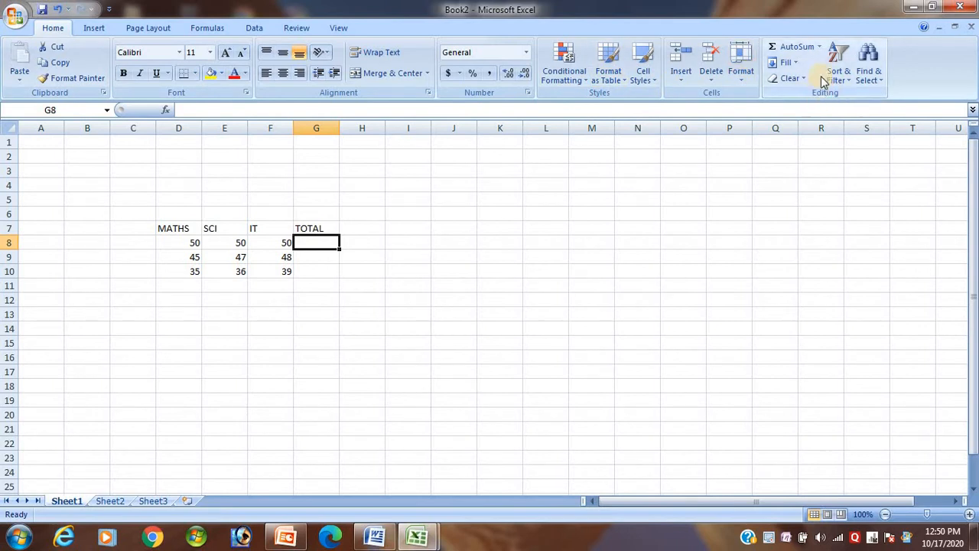
pyautogui.click(798, 48)
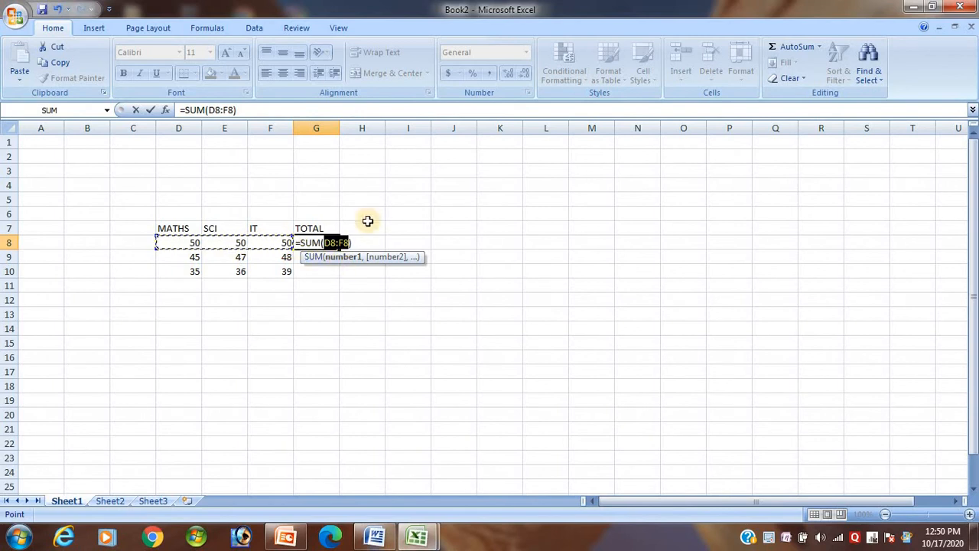
pyautogui.press('Return')
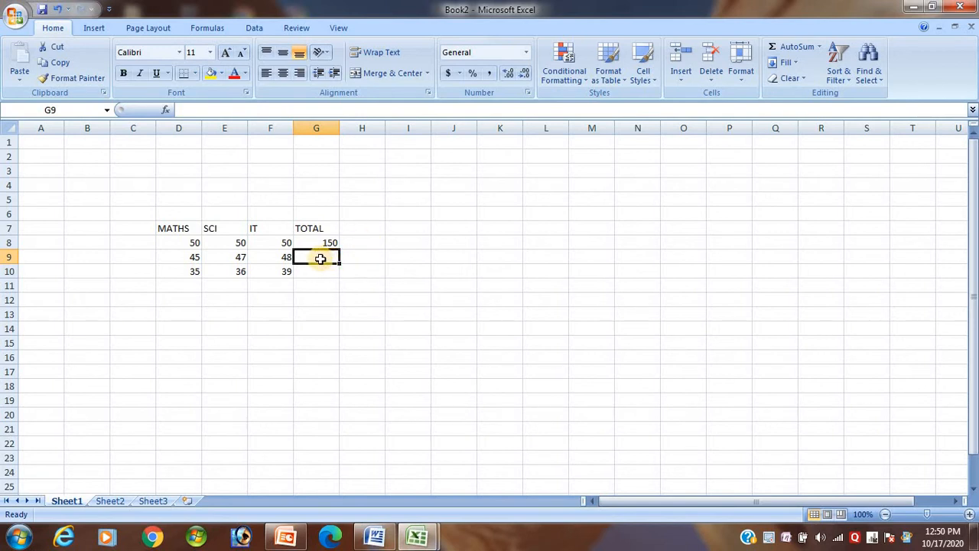
pyautogui.click(799, 45)
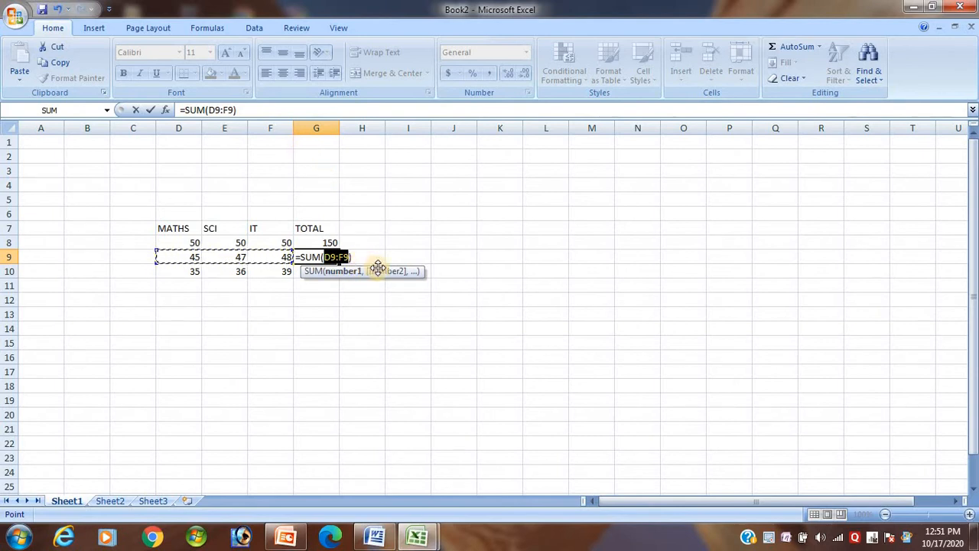
pyautogui.press('Return')
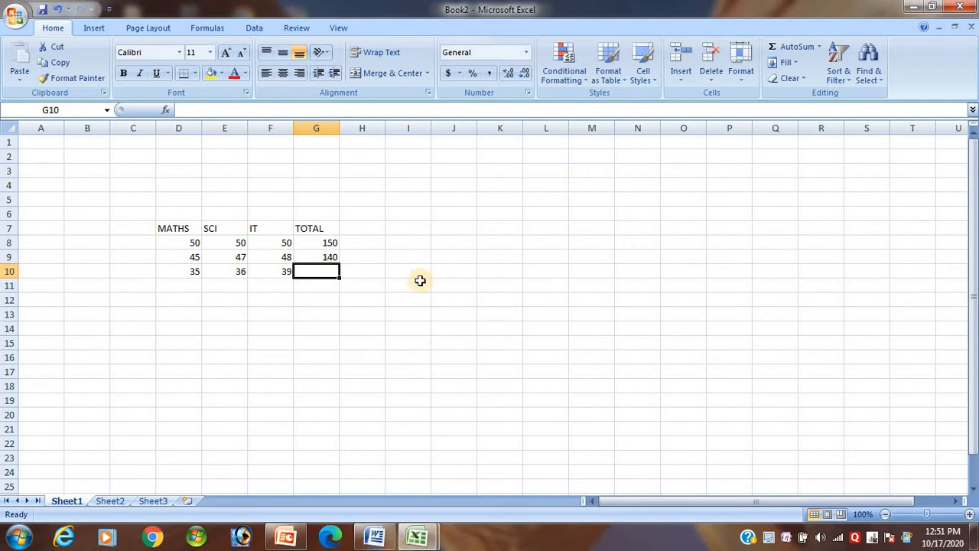
# Enter the formula =SUM(D8:F8) manually in cell H8 and compare it with the AutoSum formula in G8
pyautogui.click(367, 242)
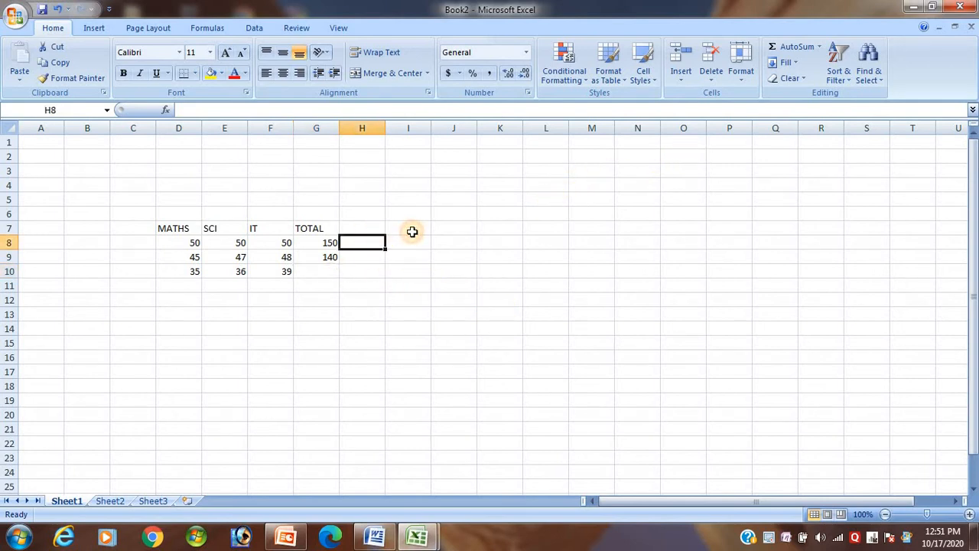
pyautogui.write('=SUM')
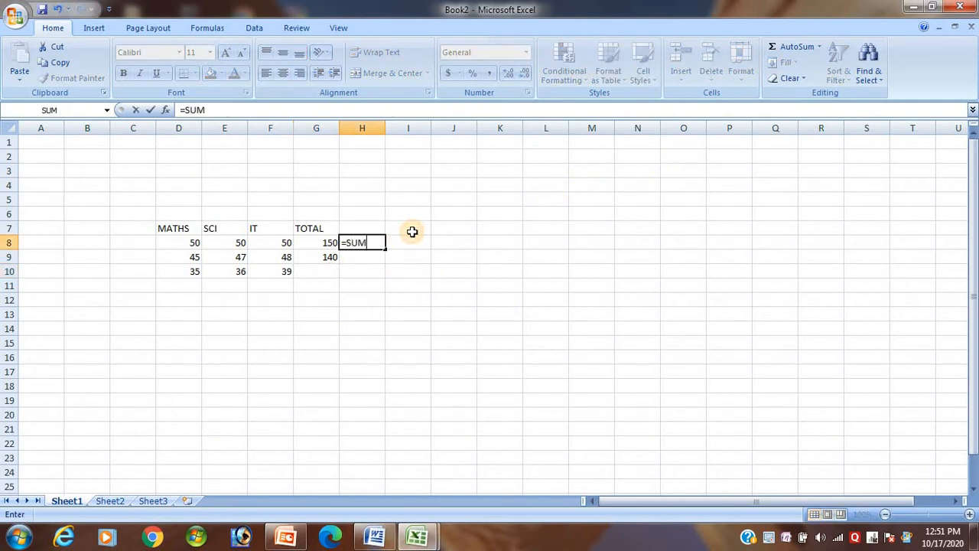
pyautogui.write('(')
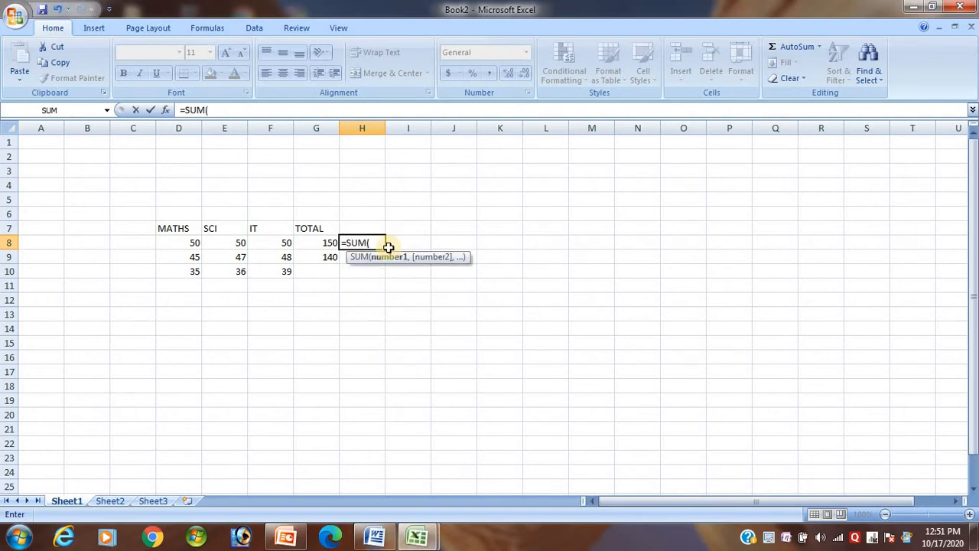
pyautogui.click(195, 243)
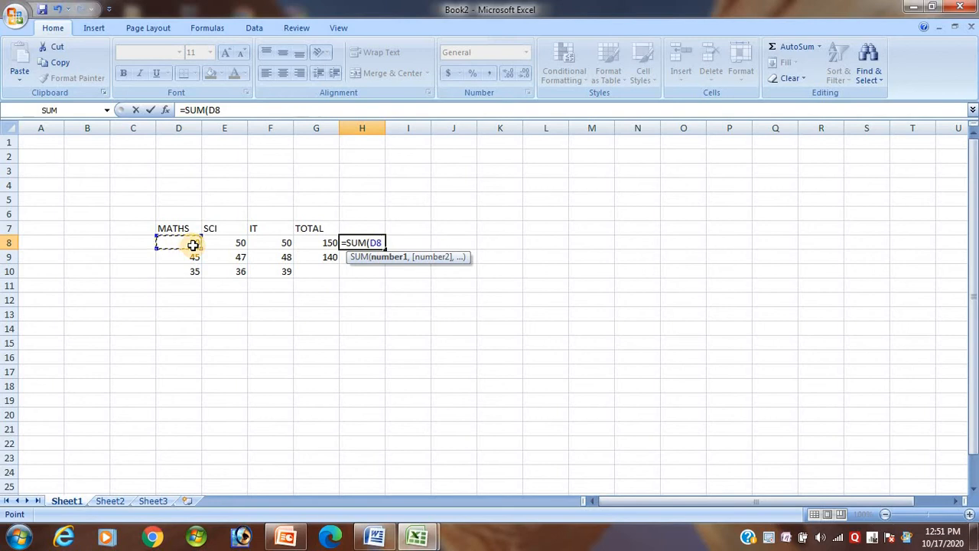
pyautogui.press('F8')
pyautogui.click(289, 248)
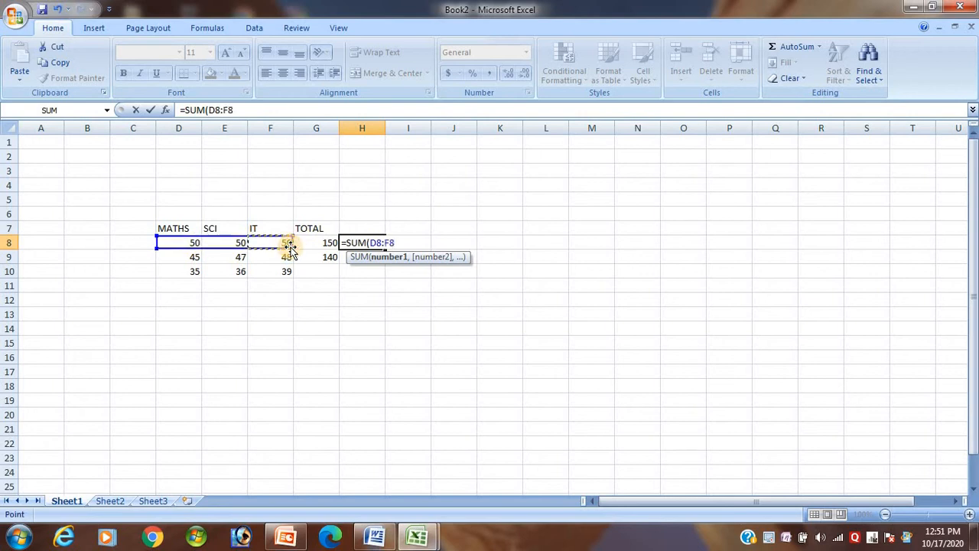
pyautogui.write(')')
pyautogui.press('Return')
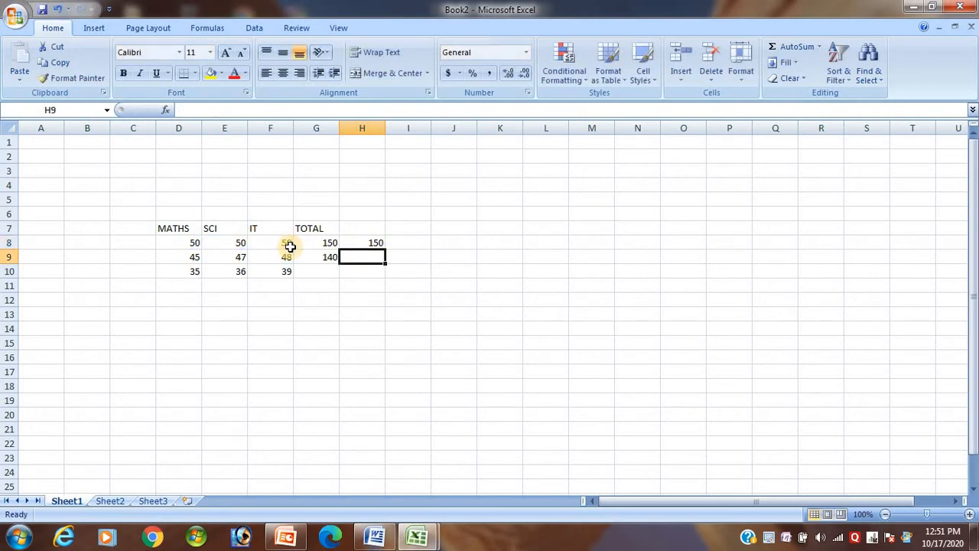
pyautogui.click(326, 243)
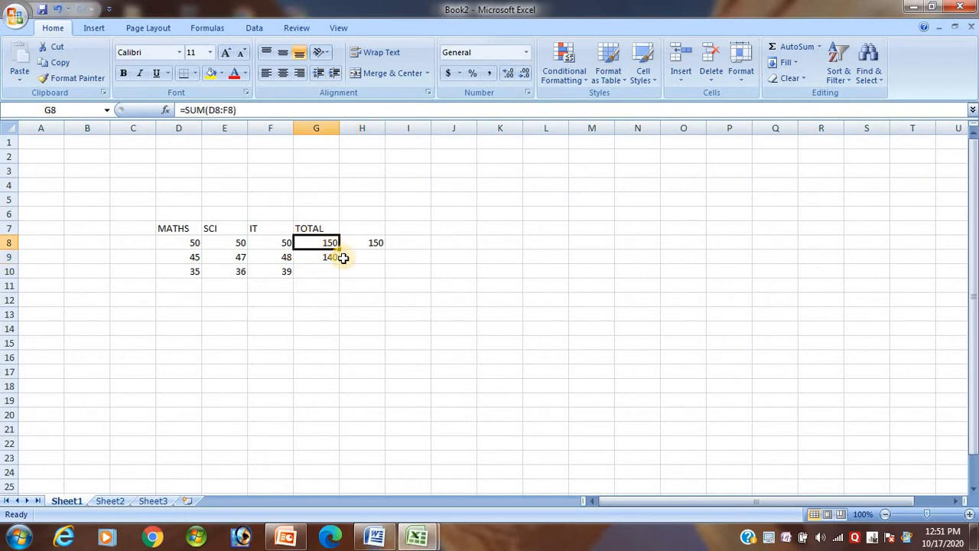
pyautogui.click(368, 244)
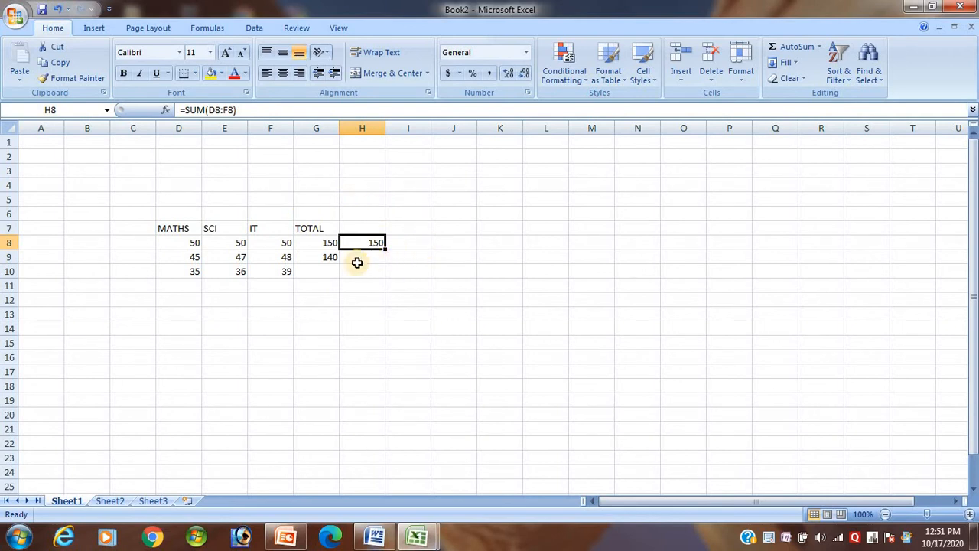
# Look through the available AutoSum functions and clear the manually entered total from cell H8
pyautogui.click(818, 47)
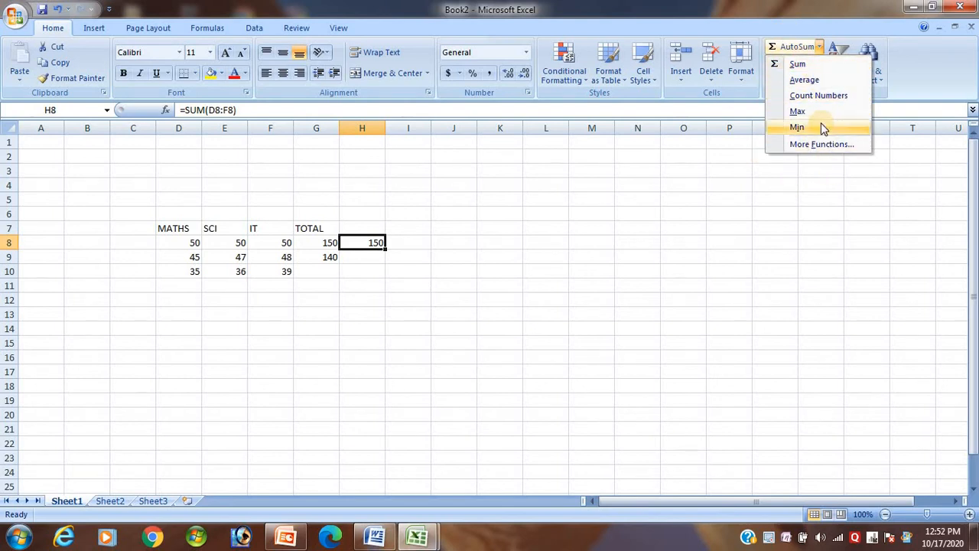
pyautogui.click(376, 242)
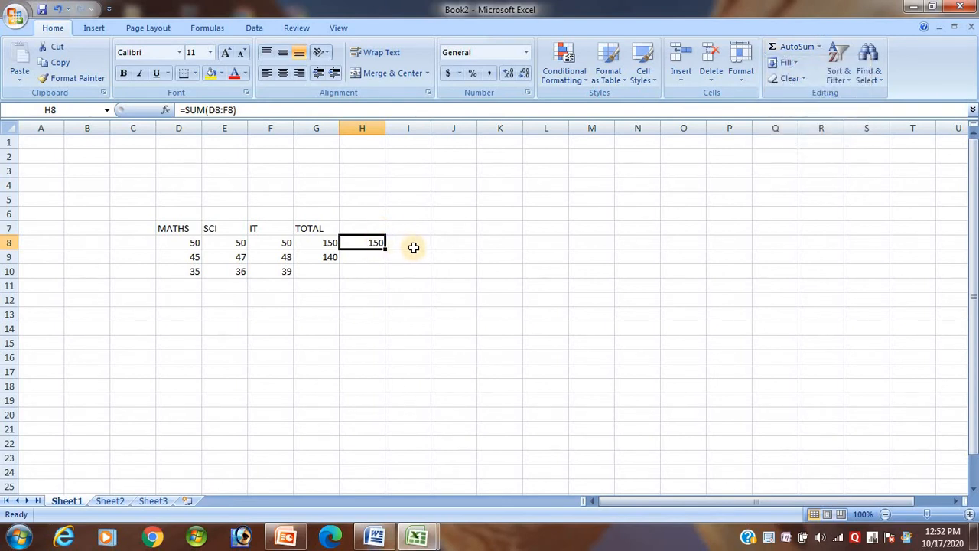
pyautogui.press('Delete')
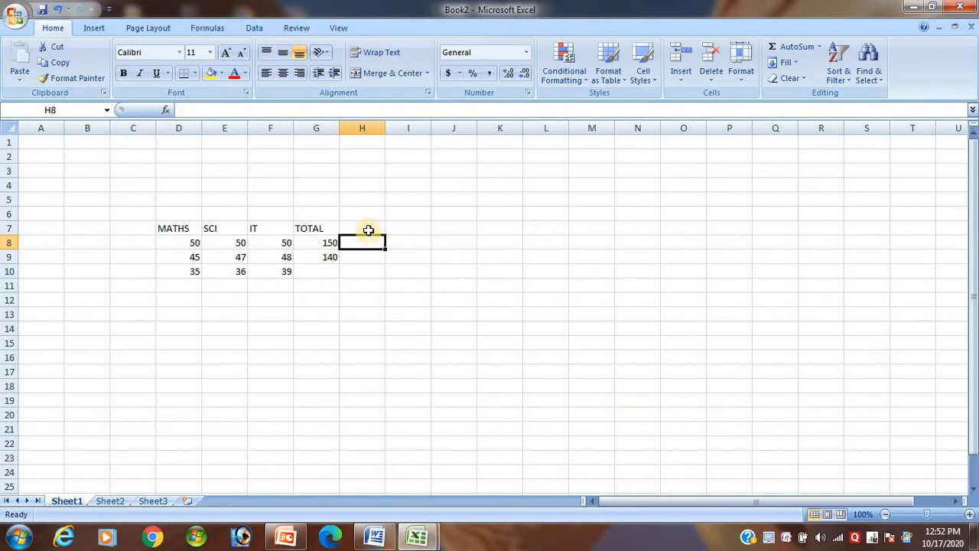
# Add the column headings MAX, MIN and AVERAGE in cells H7 to J7
pyautogui.click(371, 228)
pyautogui.write('MA')
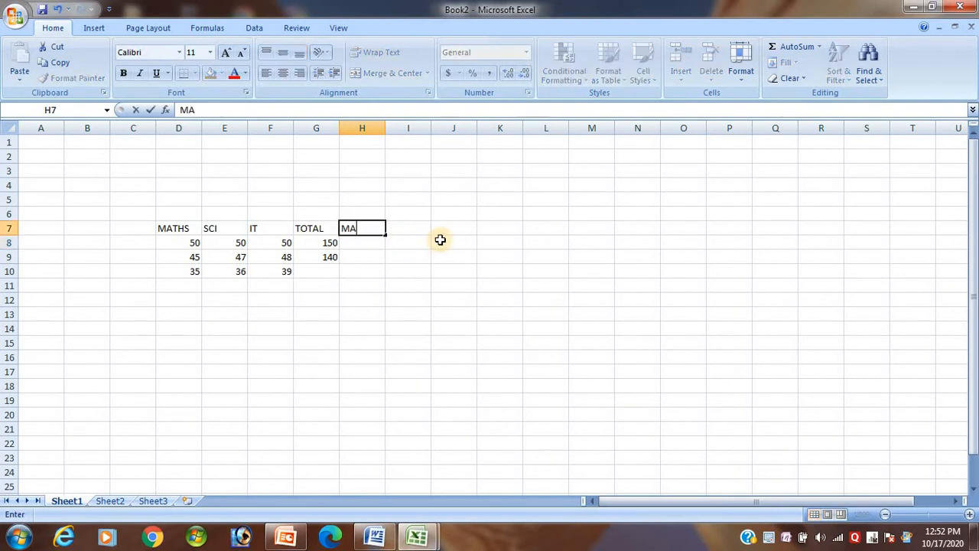
pyautogui.write('X')
pyautogui.press('Tab')
pyautogui.write('MI')
pyautogui.press('Tab')
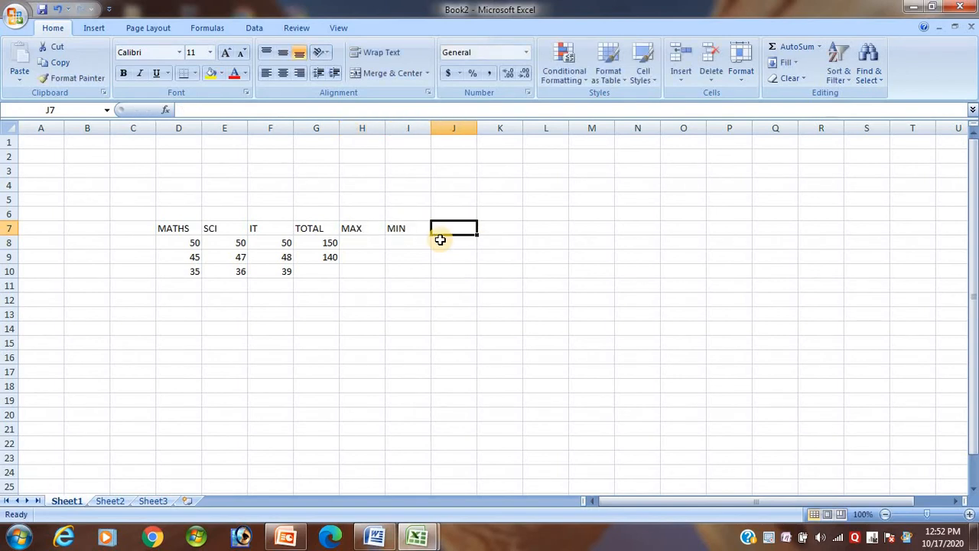
pyautogui.write('AVERAGE')
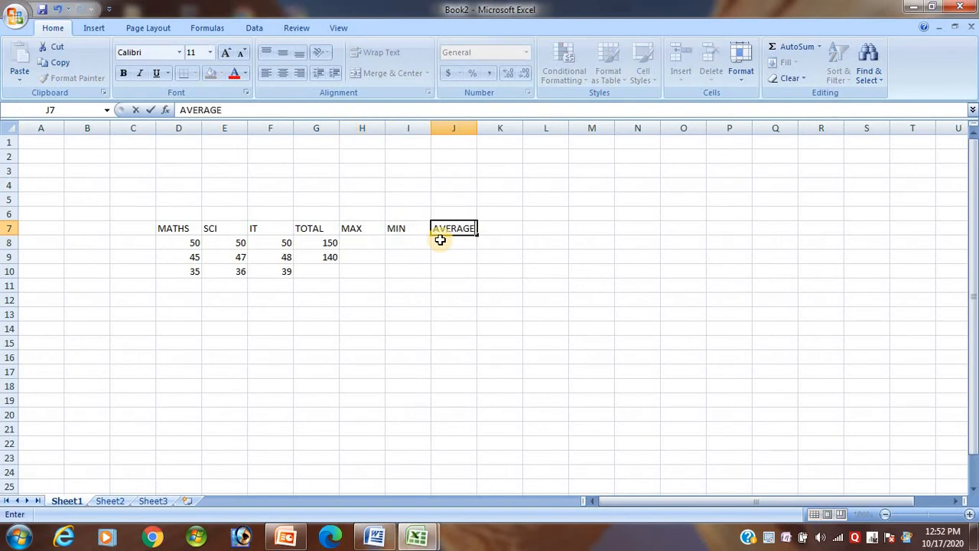
# Insert the AutoSum Max function in cell H8 and correct its range to D8:F8
pyautogui.click(368, 241)
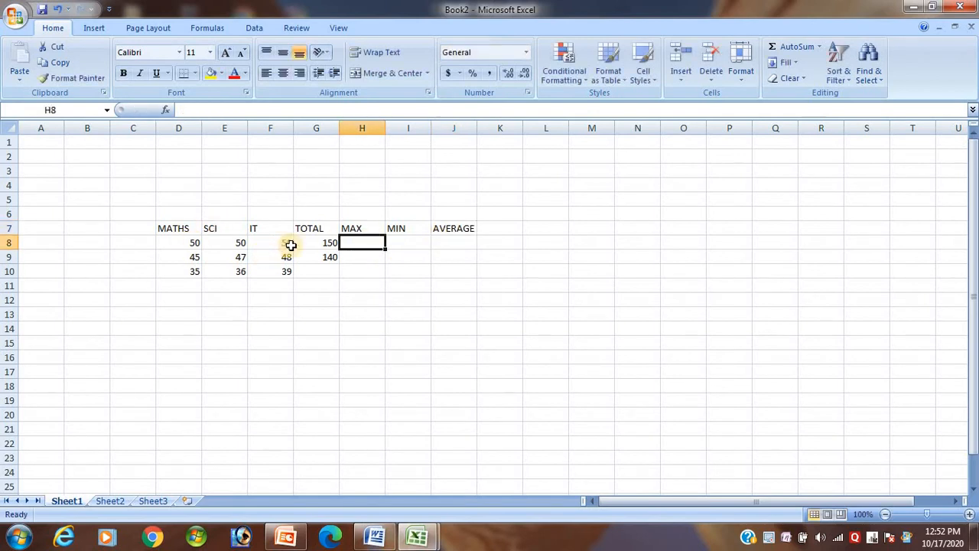
pyautogui.click(819, 48)
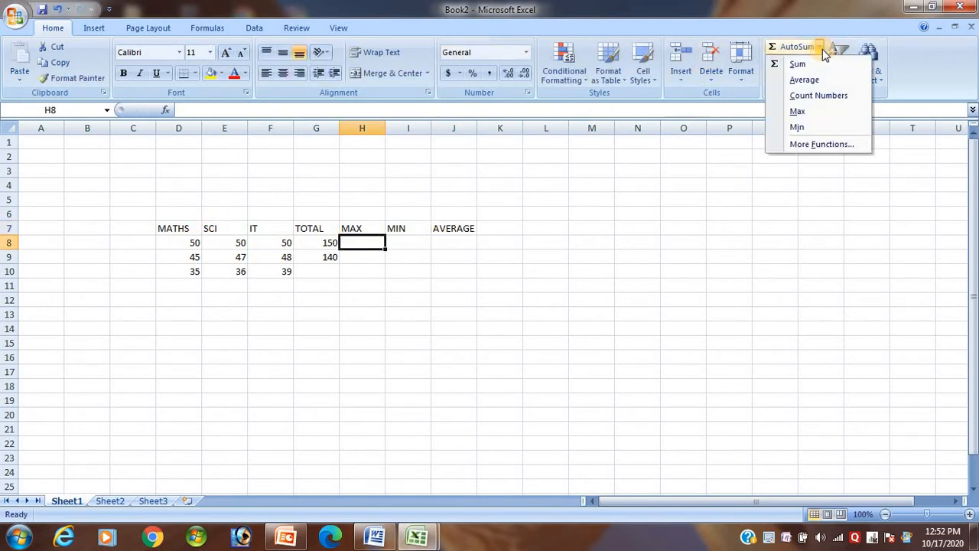
pyautogui.click(828, 116)
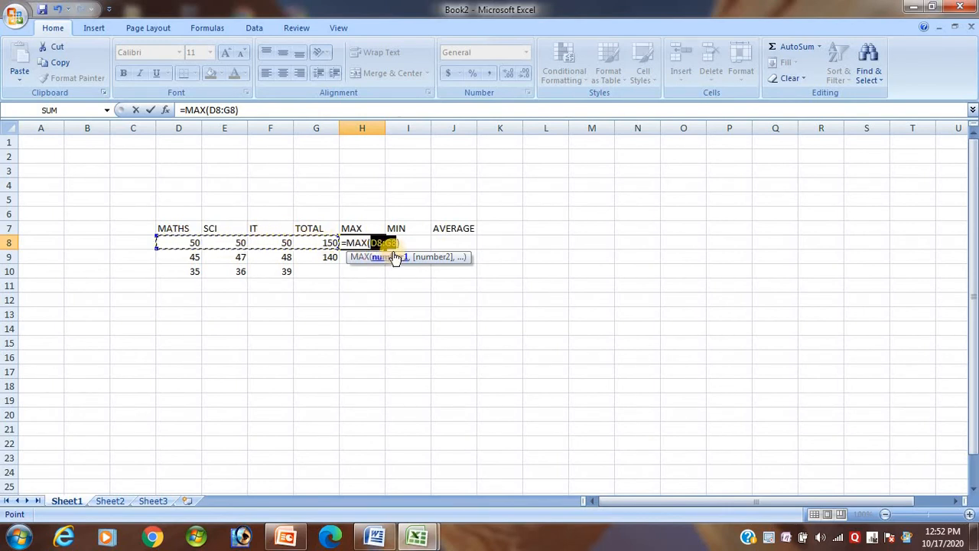
pyautogui.moveTo(385, 242); pyautogui.dragTo(391, 243)
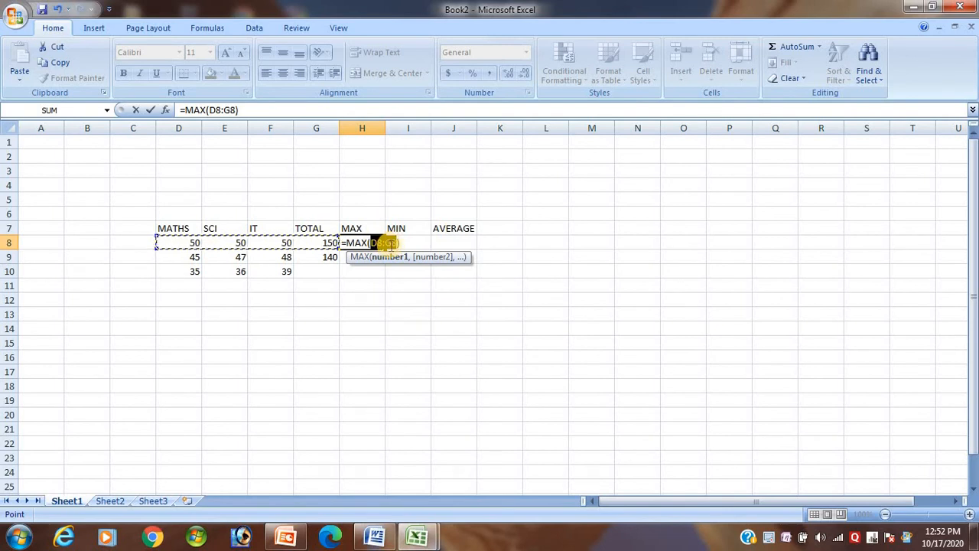
pyautogui.click(391, 244)
pyautogui.press('BackSpace')
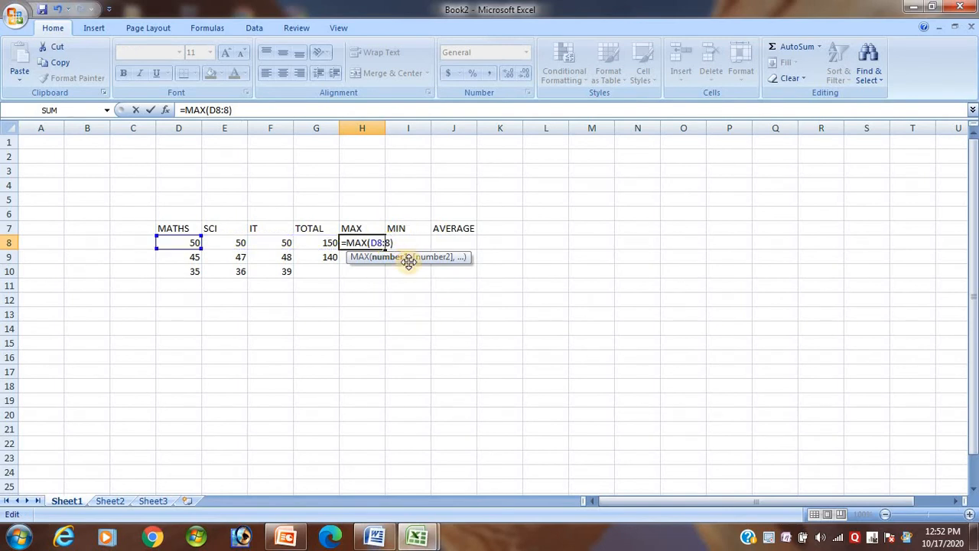
pyautogui.write('F')
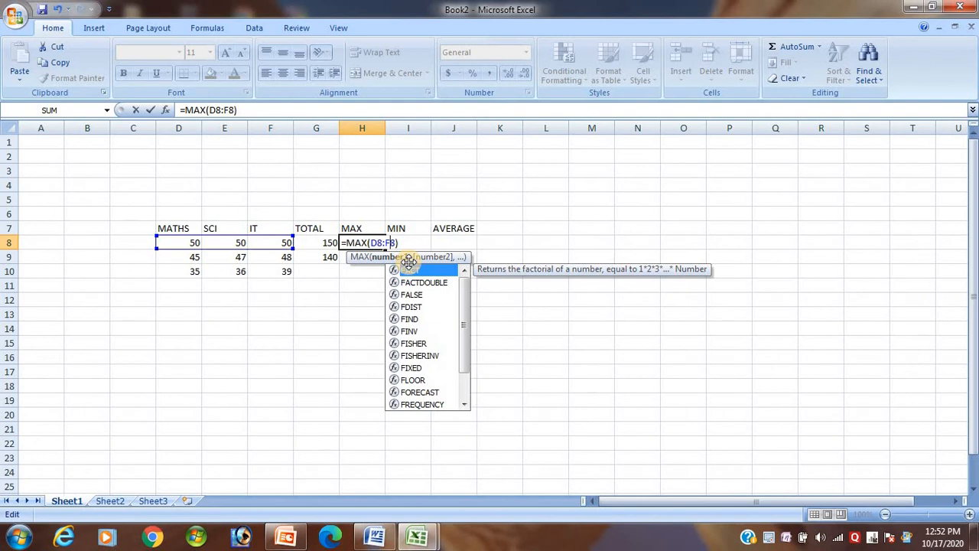
pyautogui.press('Return')
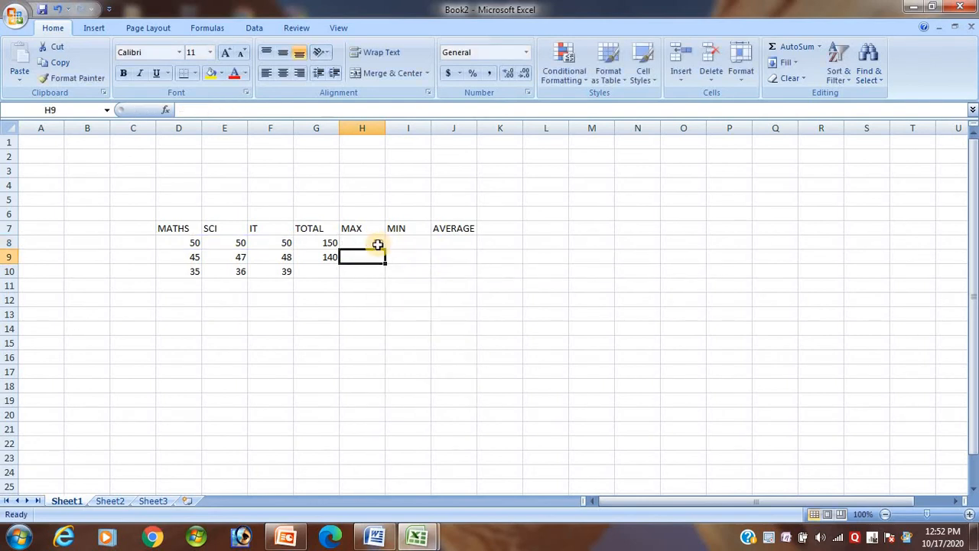
# Insert the AutoSum Min function in cell I8 and correct its range to D8:F8
pyautogui.click(396, 241)
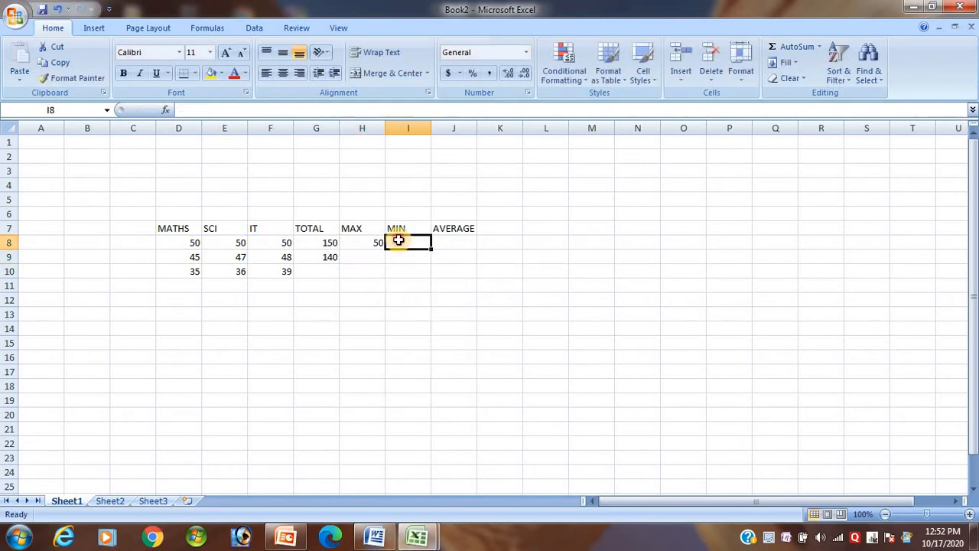
pyautogui.click(819, 46)
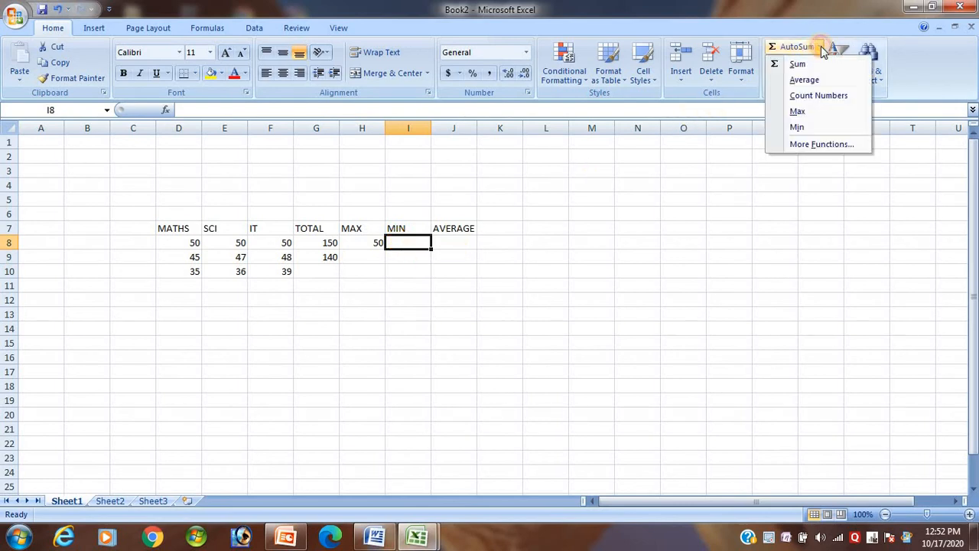
pyautogui.click(814, 127)
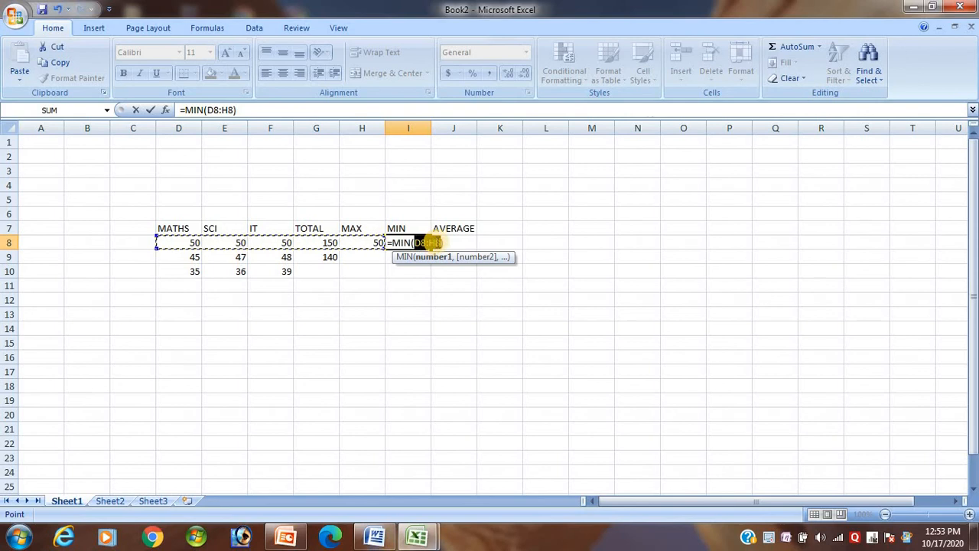
pyautogui.click(434, 243)
pyautogui.press('BackSpace')
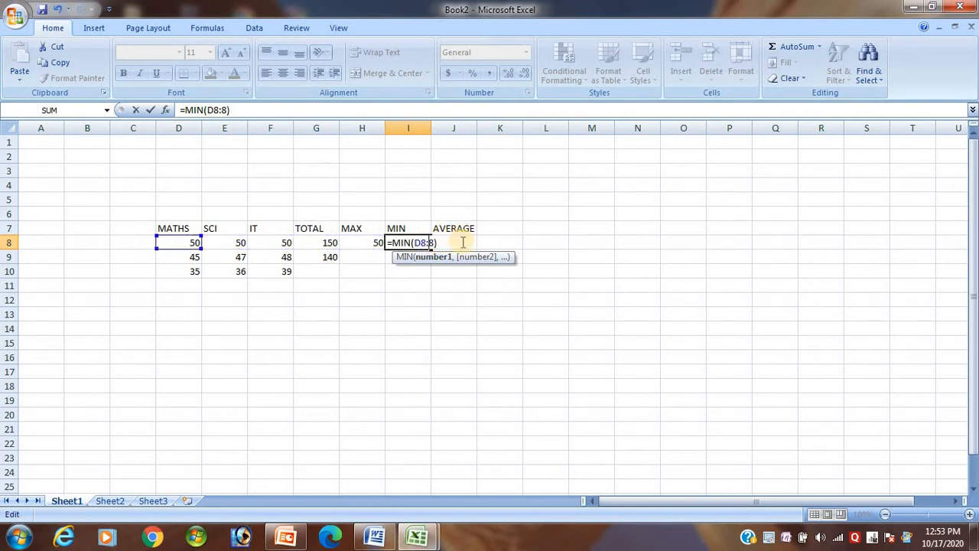
pyautogui.write('F')
pyautogui.press('Return')
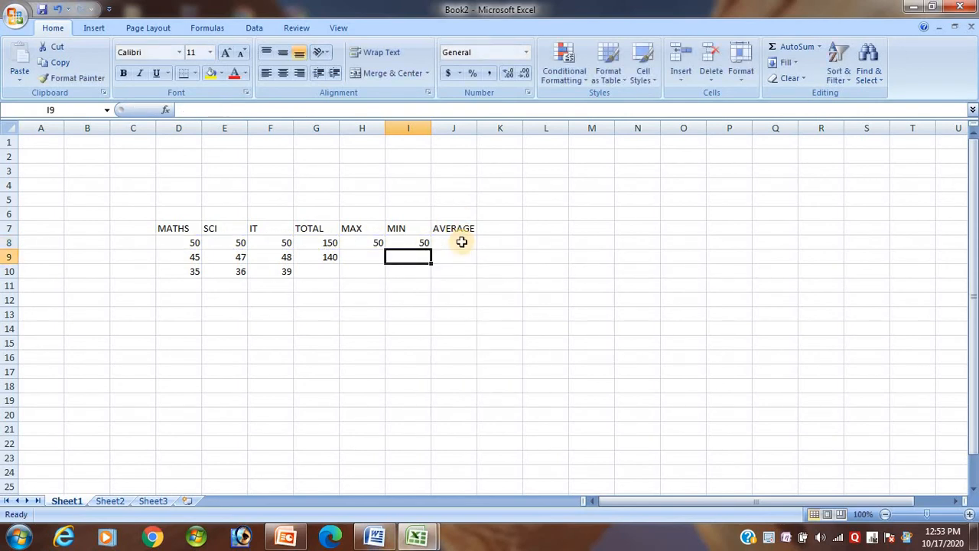
pyautogui.click(459, 242)
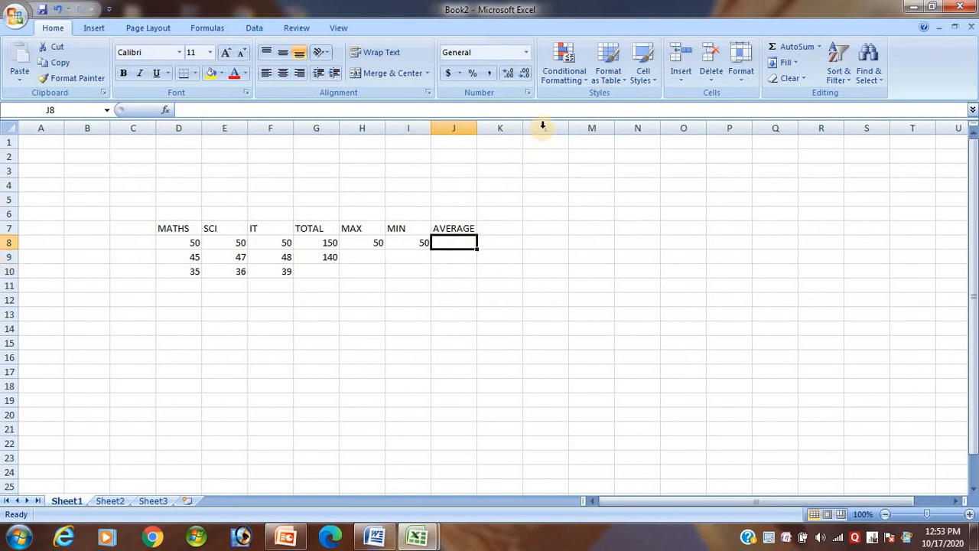
pyautogui.click(796, 46)
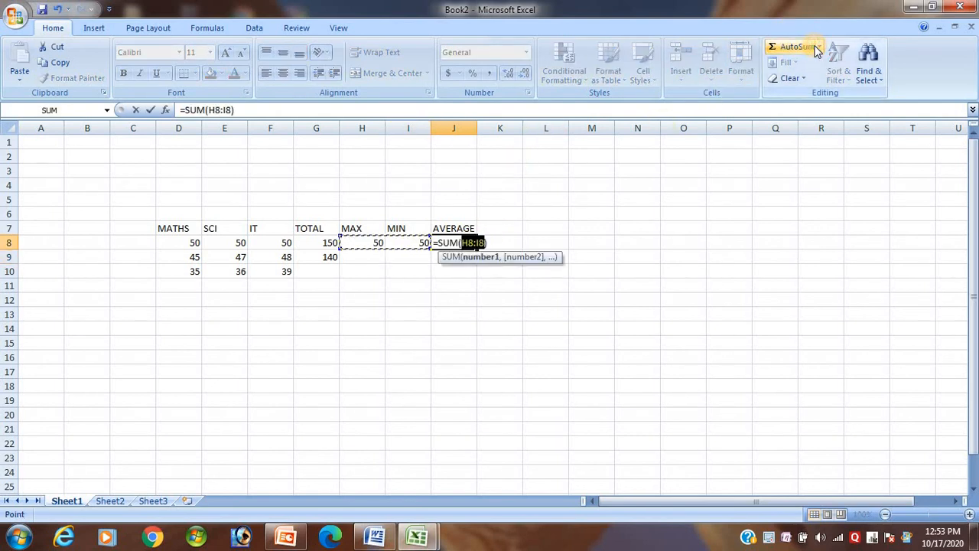
pyautogui.press('BackSpace')
pyautogui.press('BackSpace')
pyautogui.press('BackSpace')
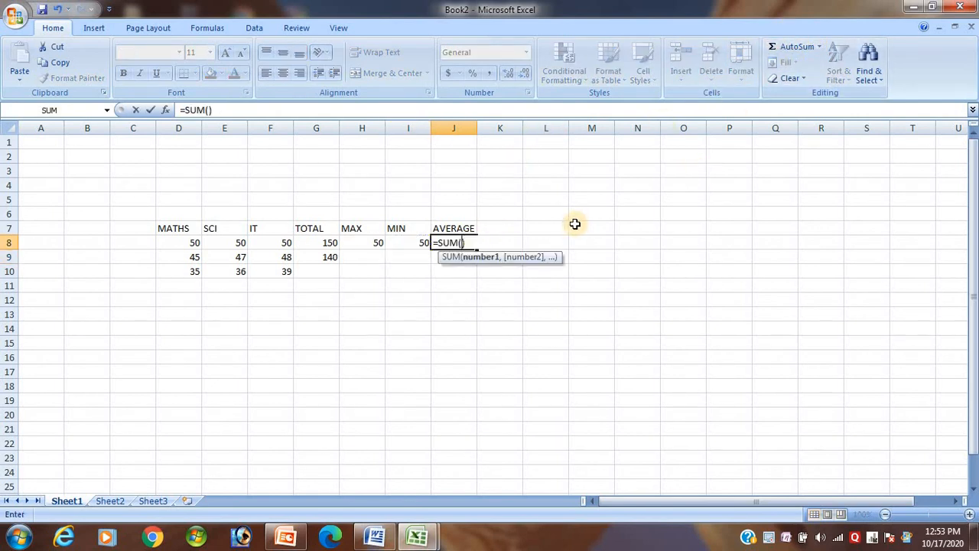
pyautogui.press('BackSpace')
pyautogui.press('BackSpace')
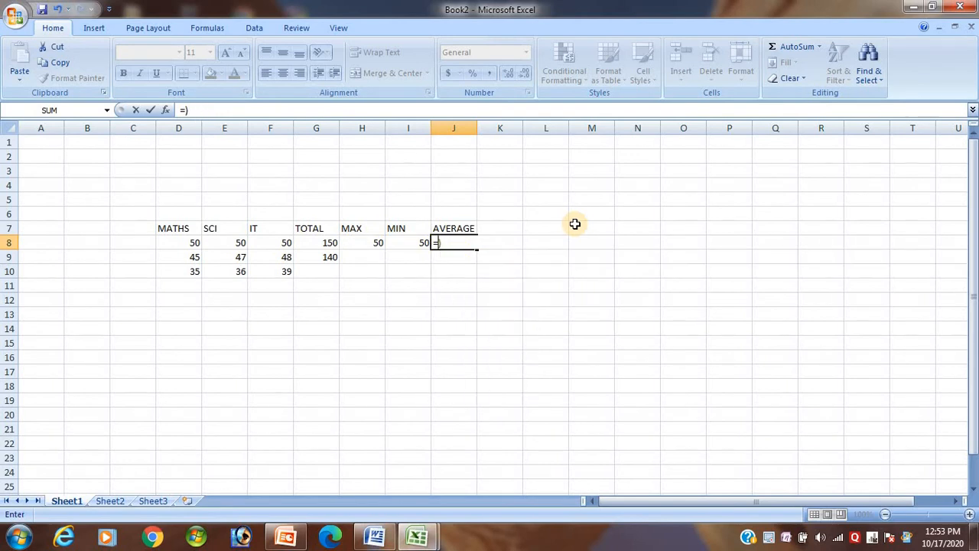
pyautogui.press('BackSpace')
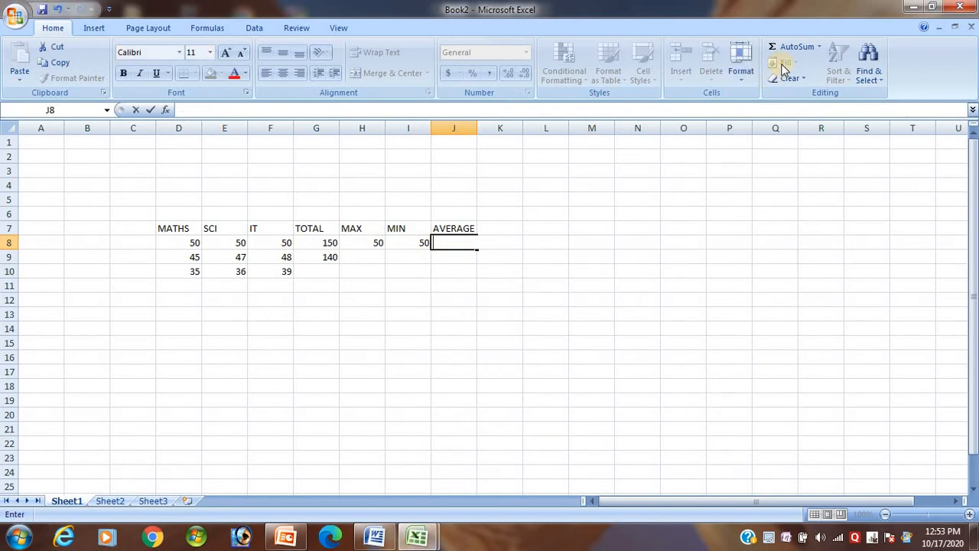
# Insert the AutoSum Average function in cell J8 and correct its range to D8:F8
pyautogui.click(819, 48)
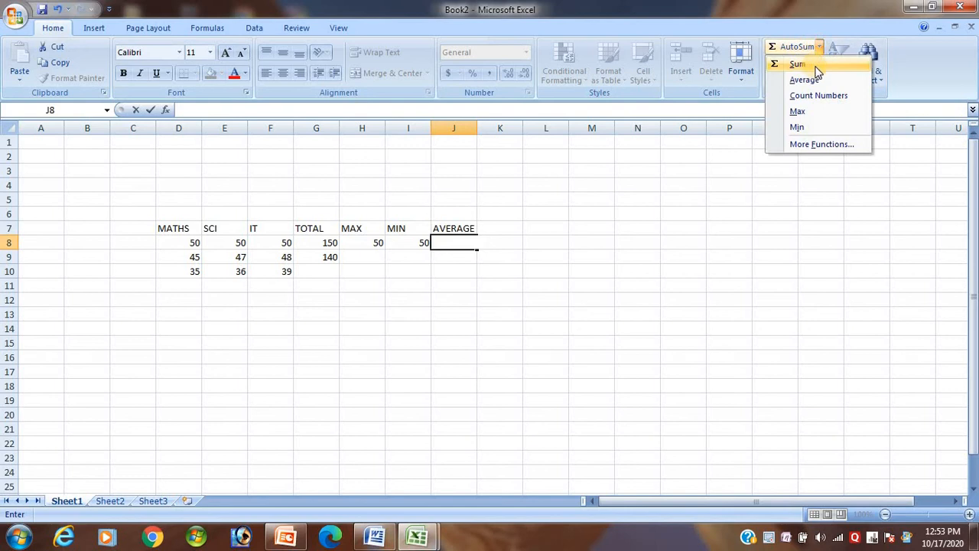
pyautogui.click(821, 81)
pyautogui.click(819, 48)
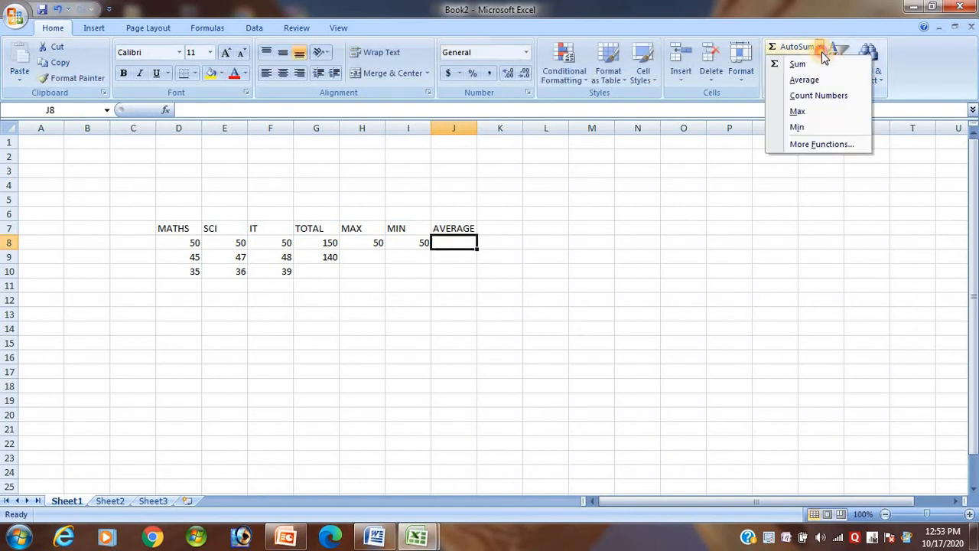
pyautogui.click(816, 81)
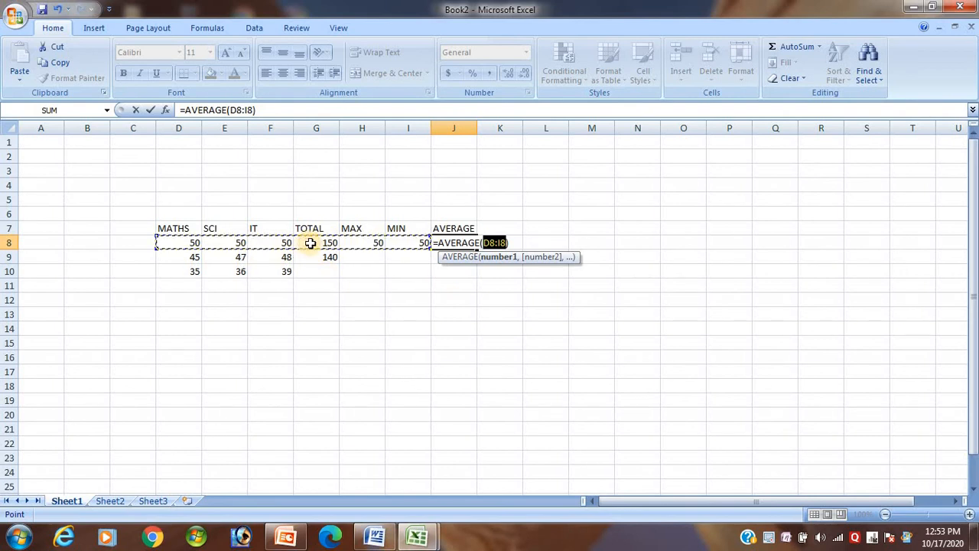
pyautogui.click(504, 243)
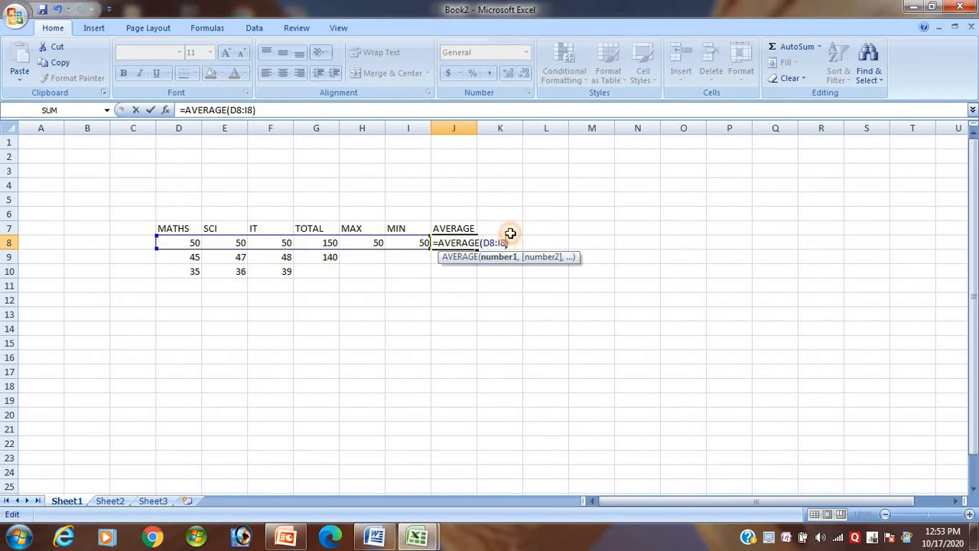
pyautogui.press('BackSpace')
pyautogui.press('BackSpace')
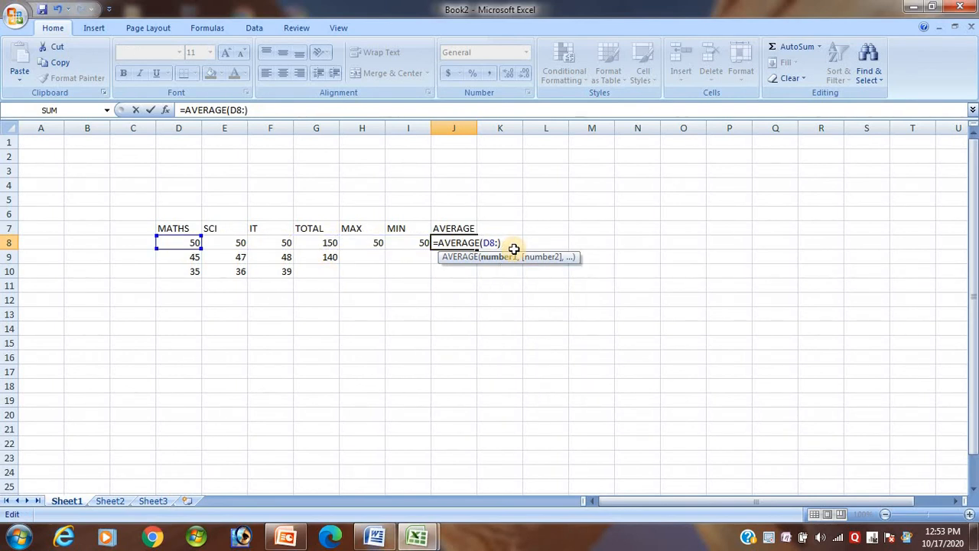
pyautogui.write('F8')
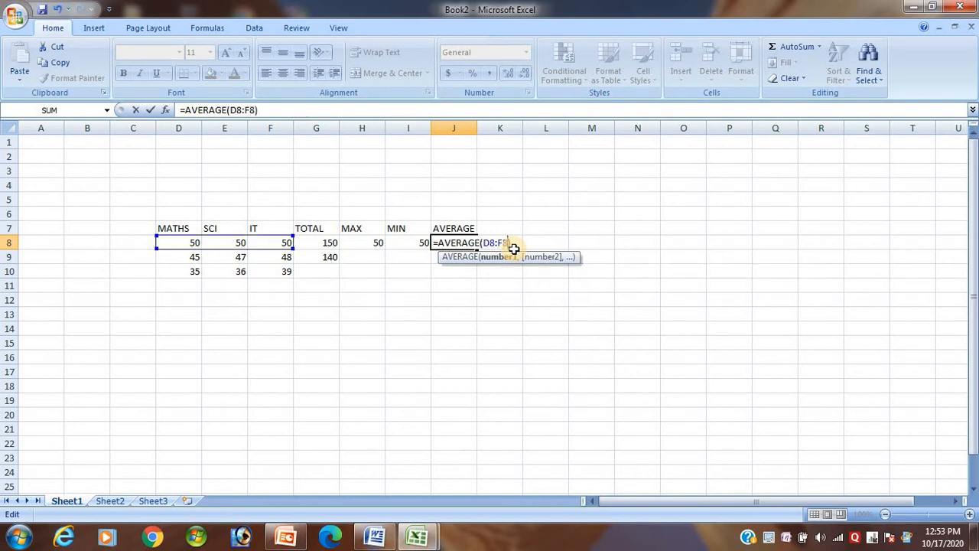
pyautogui.press('Return')
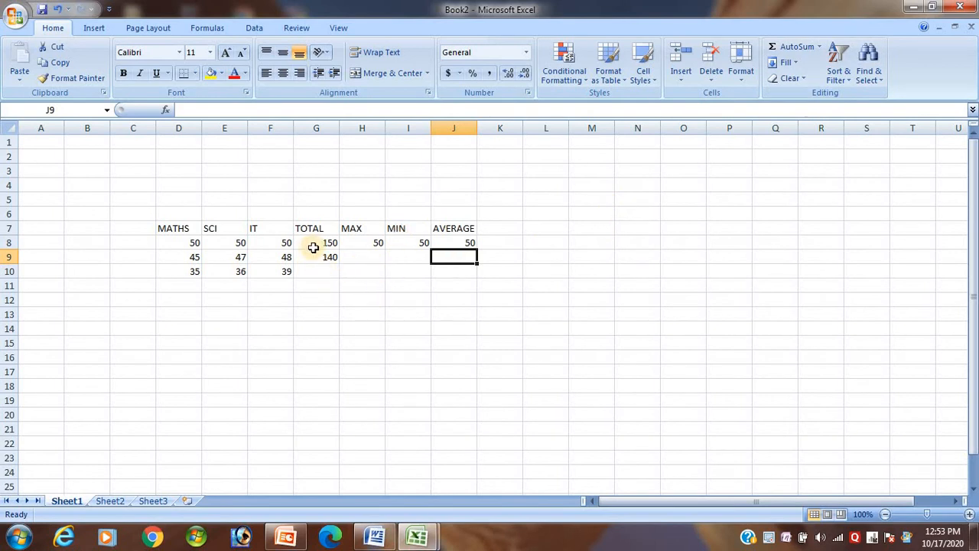
# Clear the totals in cells G8 and G9 and total D8:F8 again in G8 with AutoSum
pyautogui.moveTo(320, 244); pyautogui.dragTo(325, 261)
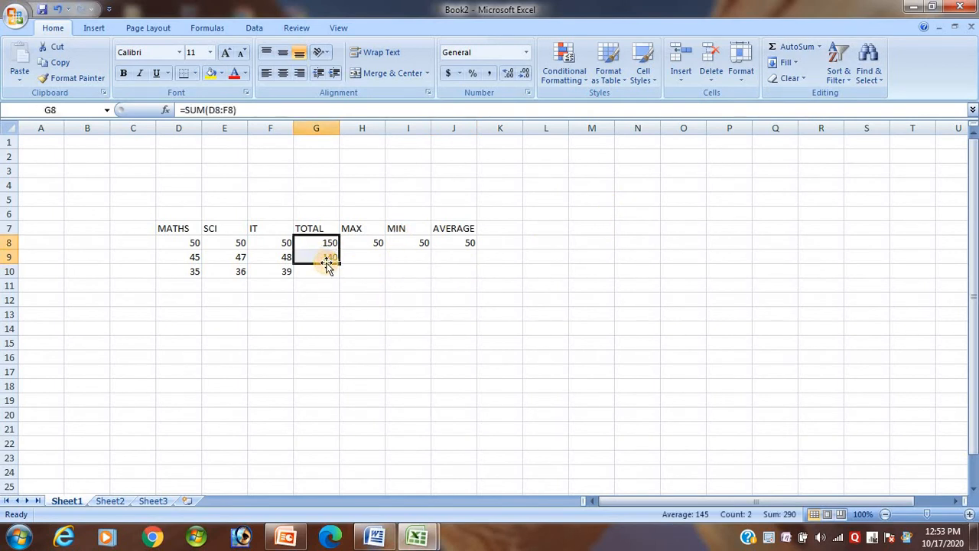
pyautogui.press('Delete')
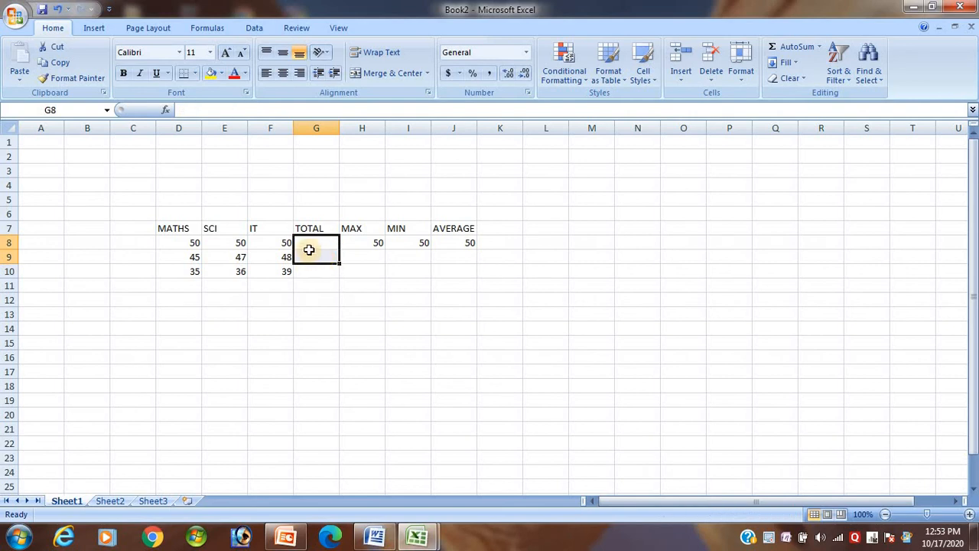
pyautogui.click(314, 241)
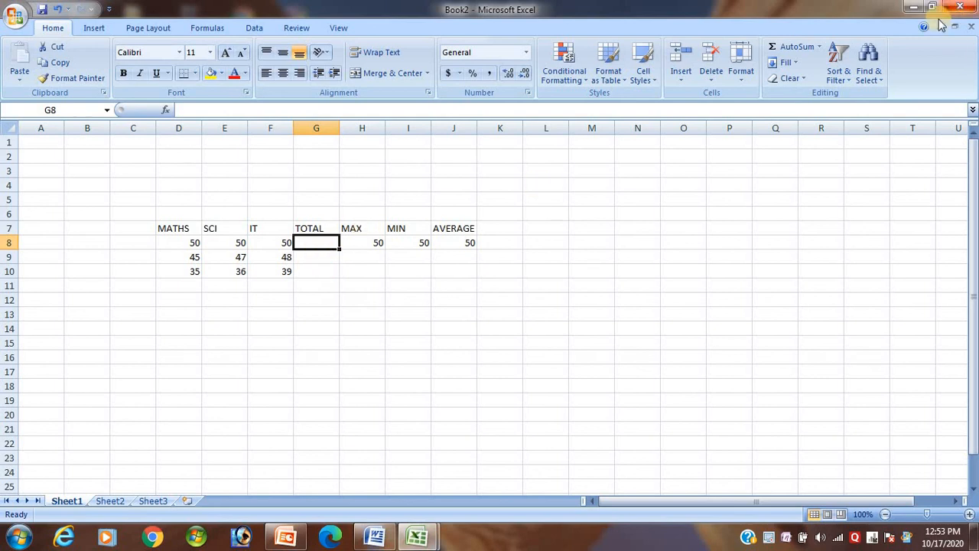
pyautogui.click(797, 46)
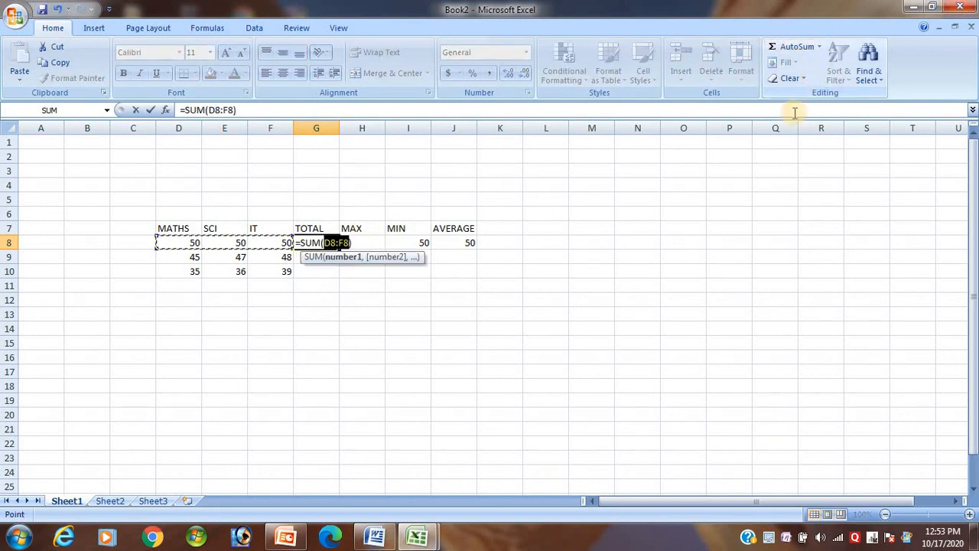
pyautogui.press('Return')
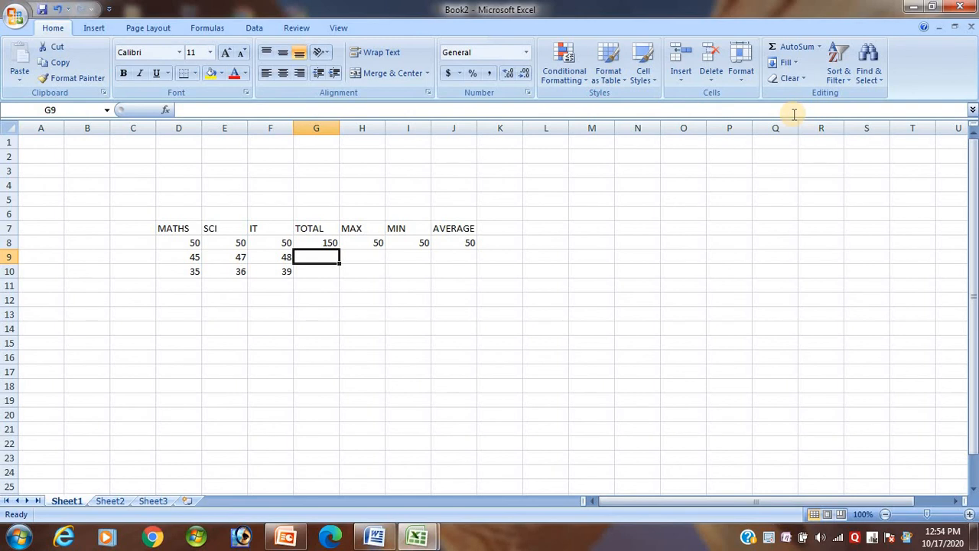
# Fill the TOTAL formula from G8 down to G10 and check the formulas in G8 and G9
pyautogui.click(335, 243)
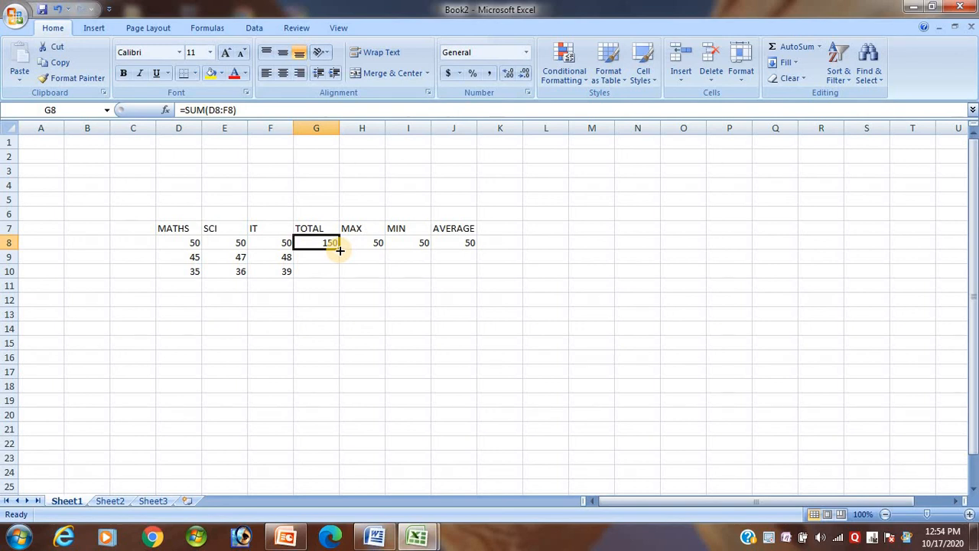
pyautogui.moveTo(340, 250); pyautogui.dragTo(340, 276)
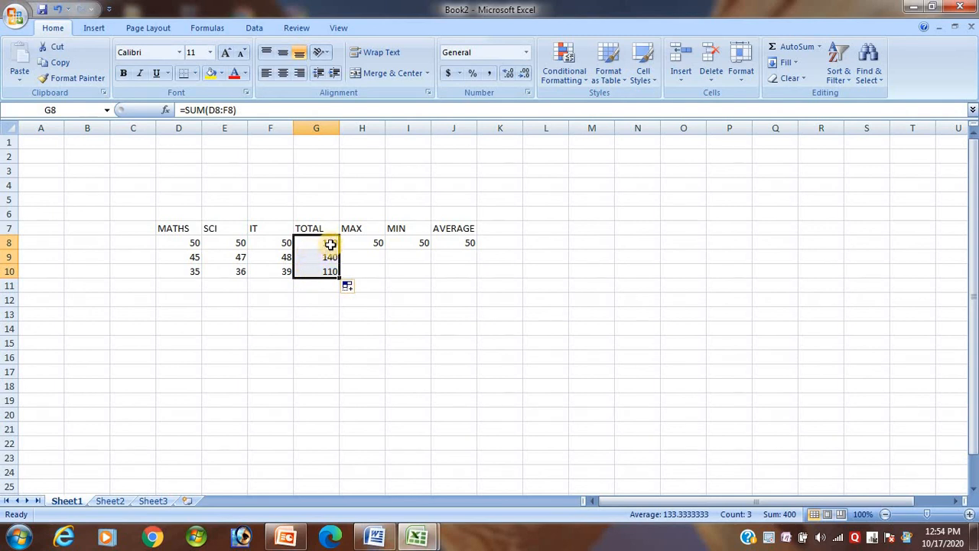
pyautogui.click(328, 244)
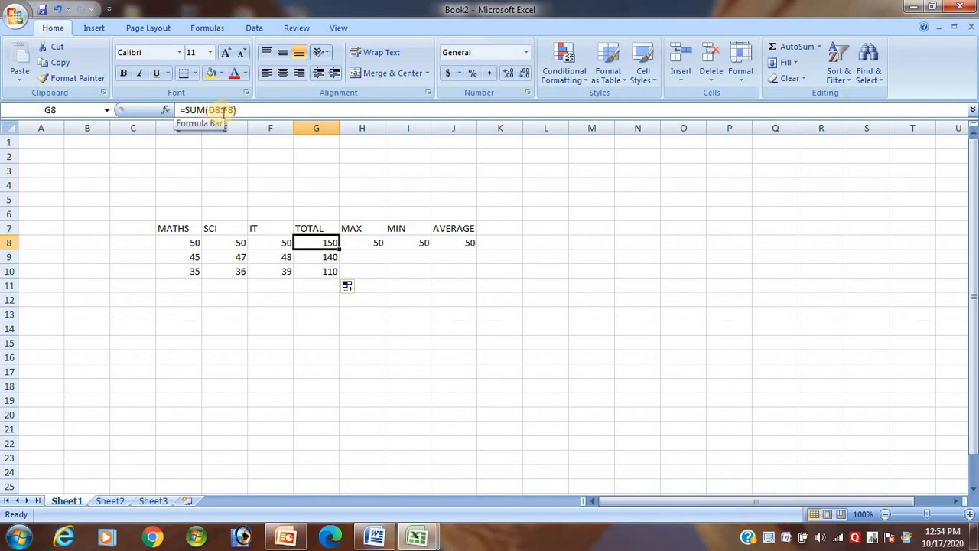
pyautogui.click(314, 259)
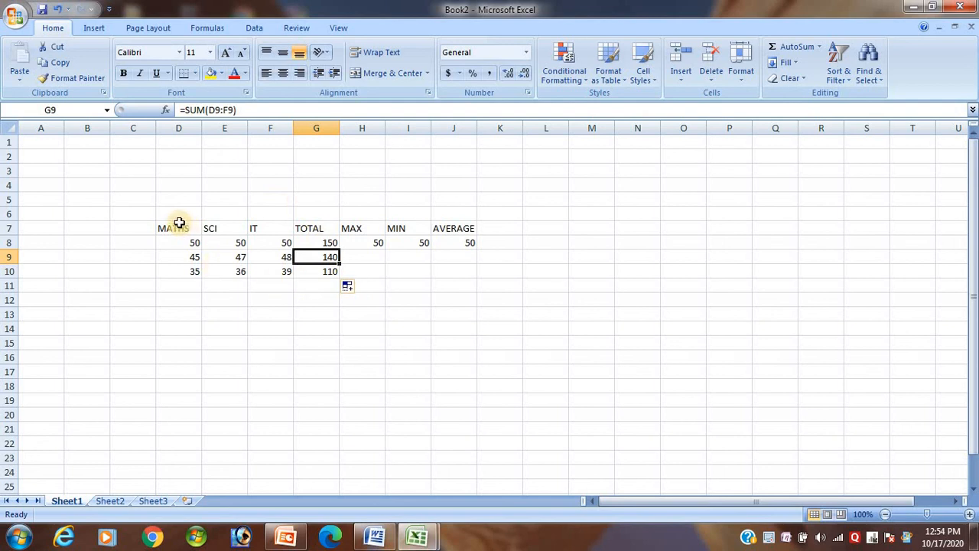
# Fill the MAX, MIN and AVERAGE formulas in H8, I8 and J8 down to row 10, one column at a time
pyautogui.click(373, 243)
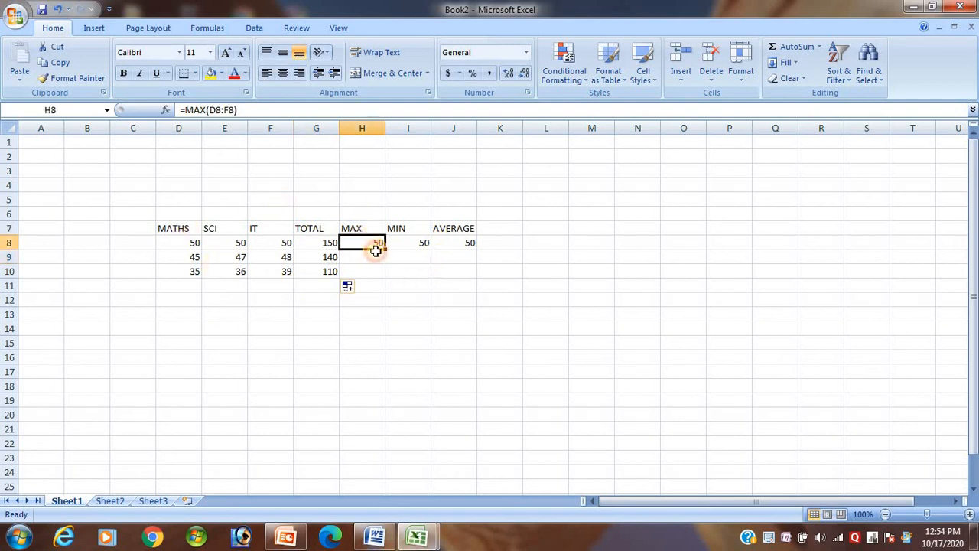
pyautogui.moveTo(385, 249); pyautogui.dragTo(387, 276)
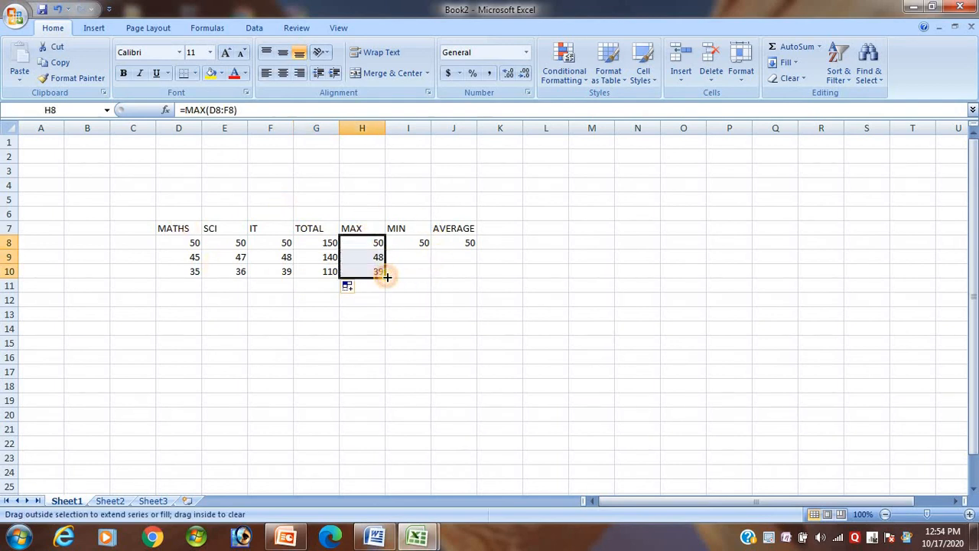
pyautogui.click(425, 250)
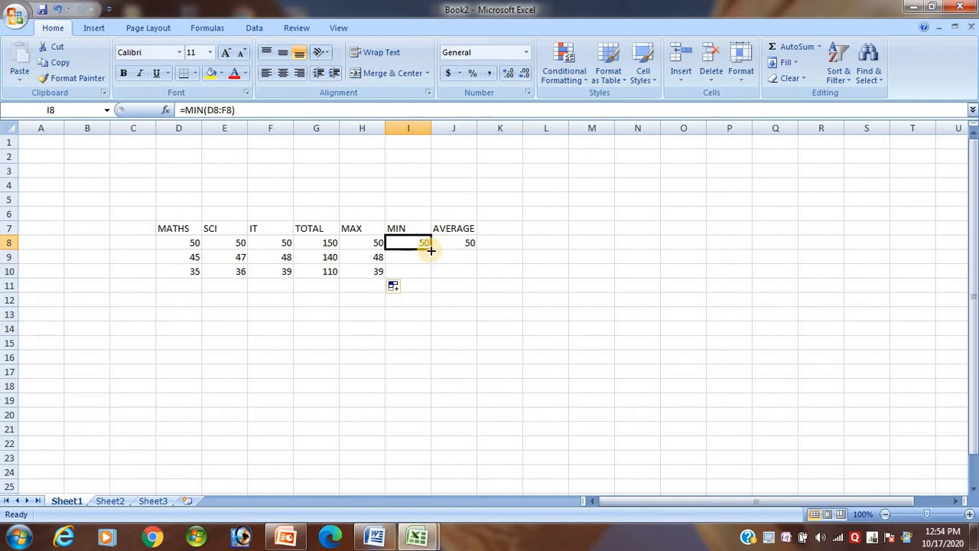
pyautogui.moveTo(431, 250); pyautogui.dragTo(435, 277)
pyautogui.click(467, 244)
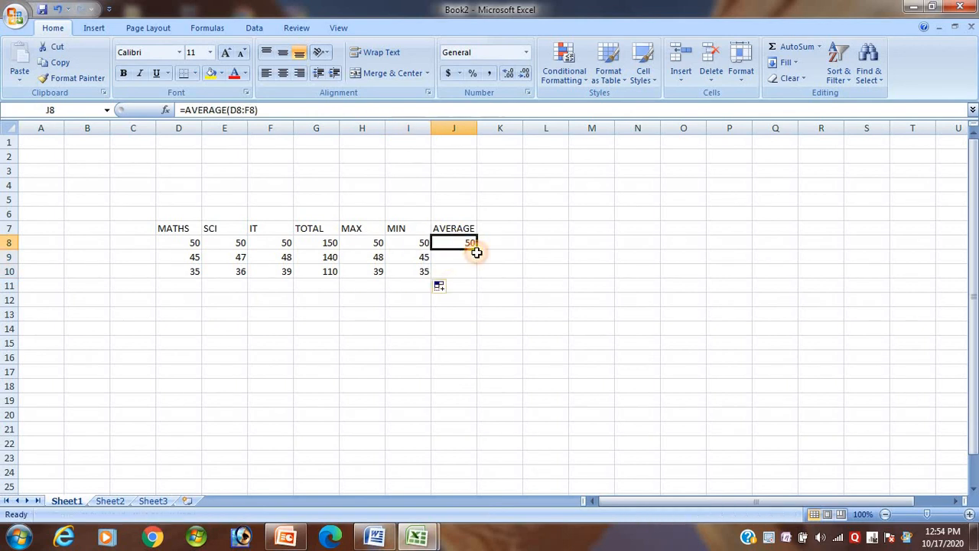
pyautogui.moveTo(478, 250); pyautogui.dragTo(484, 277)
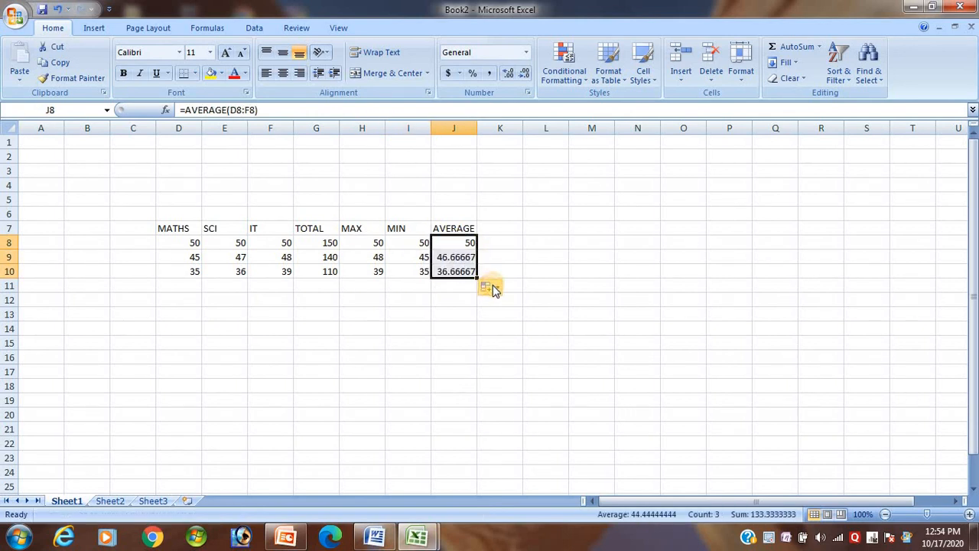